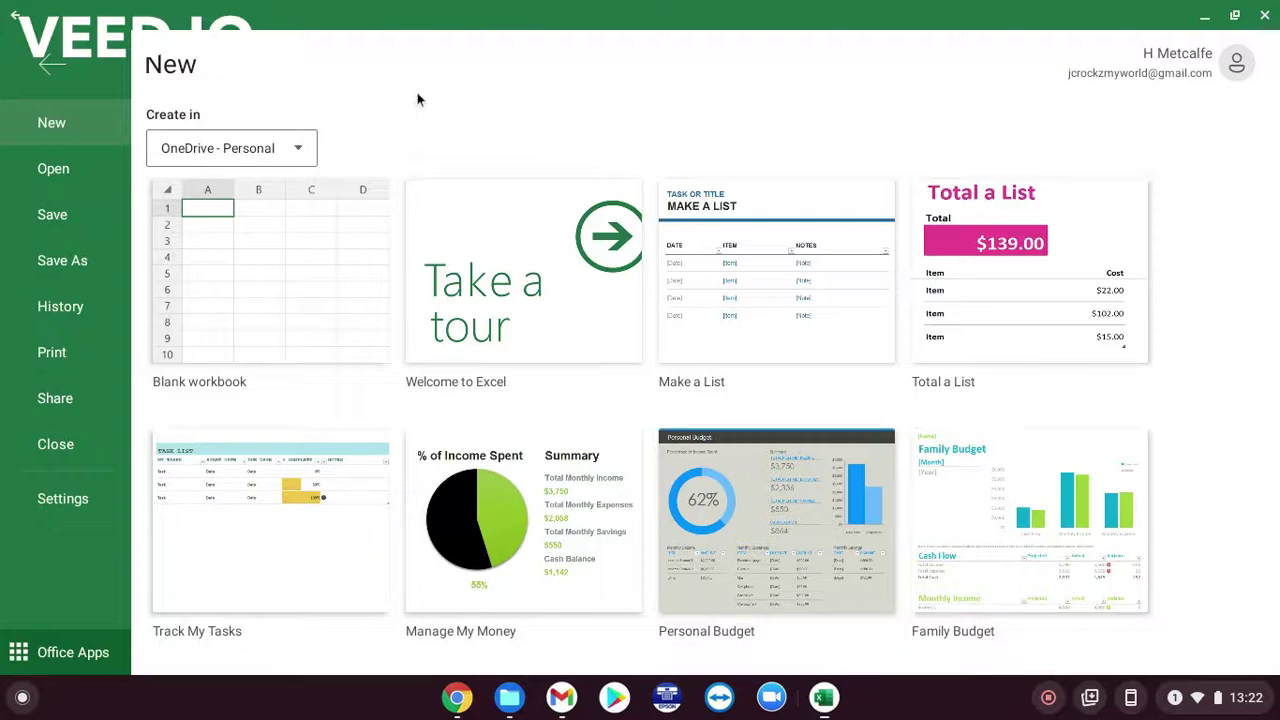
Return to the open workbook and select the two title cells in rows 1 and 2 in turn
{"action": "left_click", "coordinate": [52, 67]}
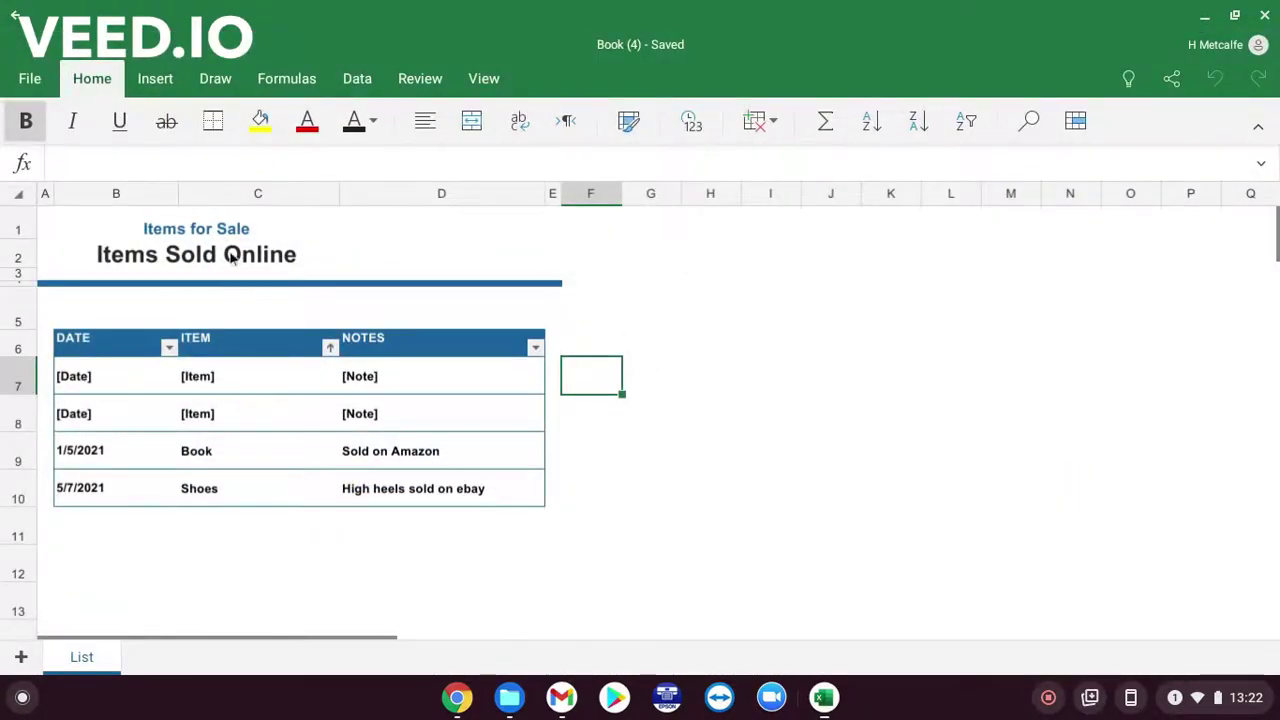
{"action": "left_click", "coordinate": [155, 229]}
{"action": "left_click", "coordinate": [193, 255]}
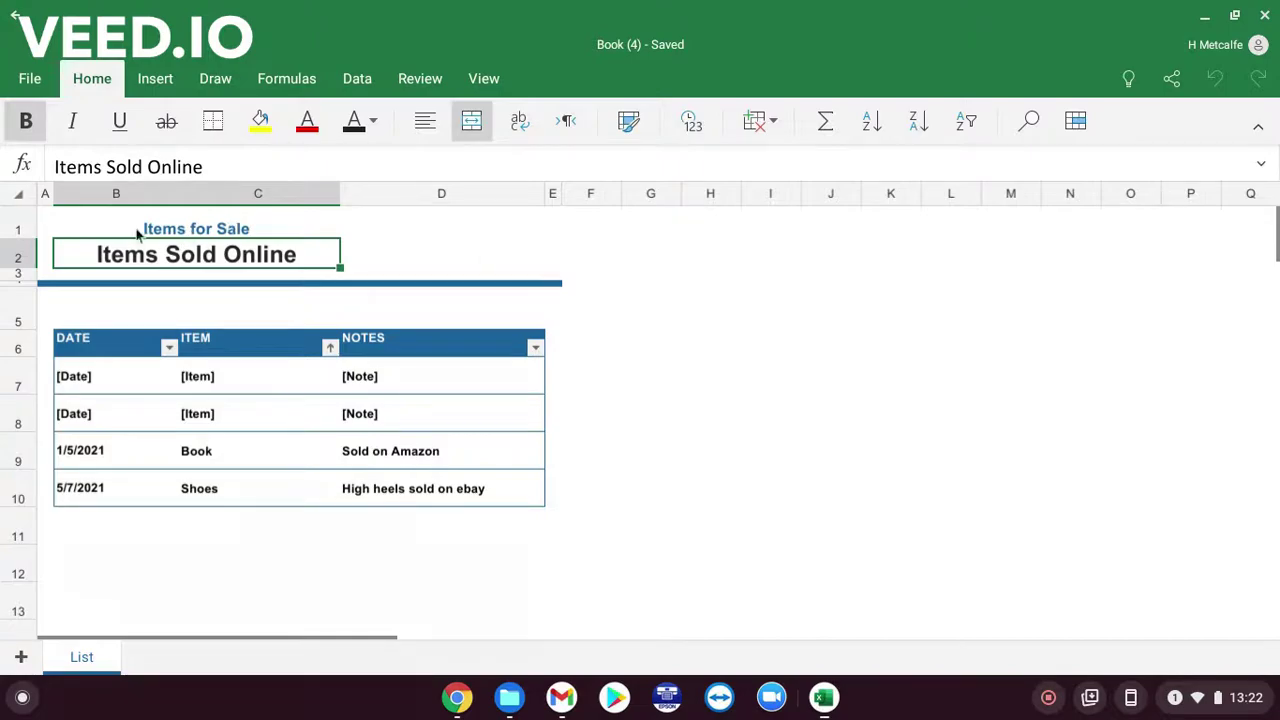
Unmerge the "Items for Sale" title into separate cells B1 and C1 and check each cell
{"action": "left_click", "coordinate": [103, 234]}
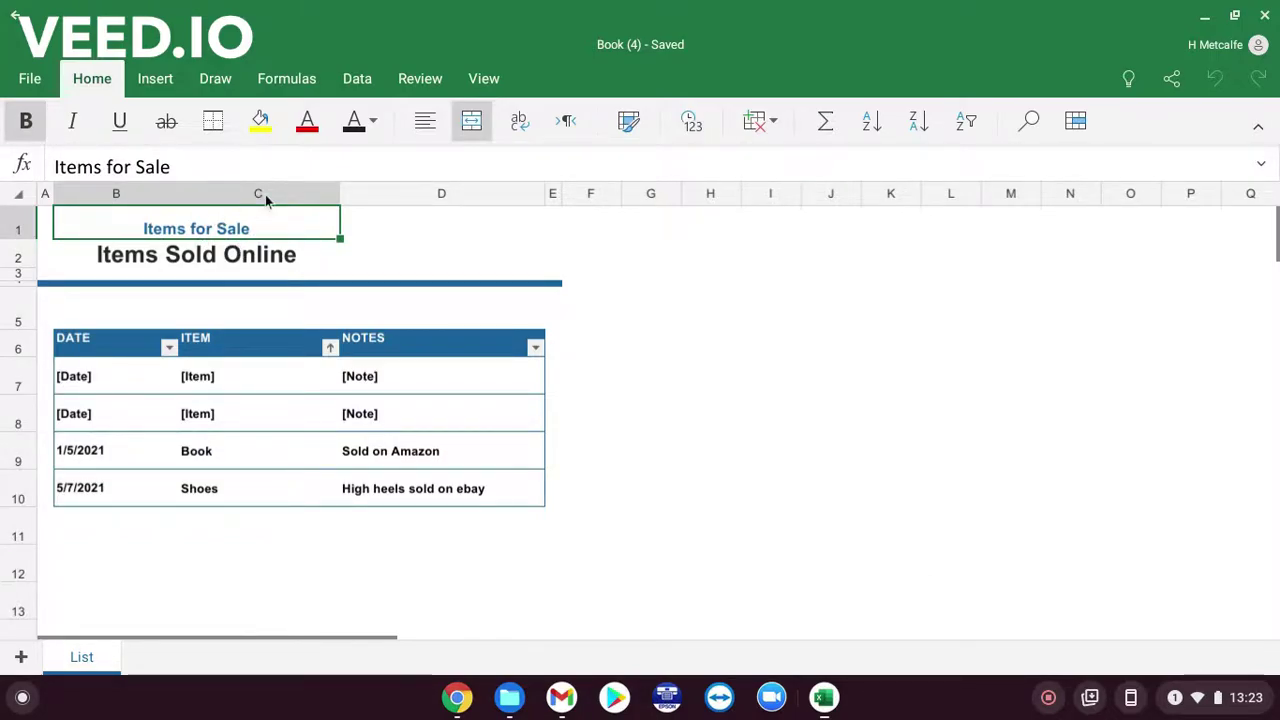
{"action": "left_click", "coordinate": [471, 121]}
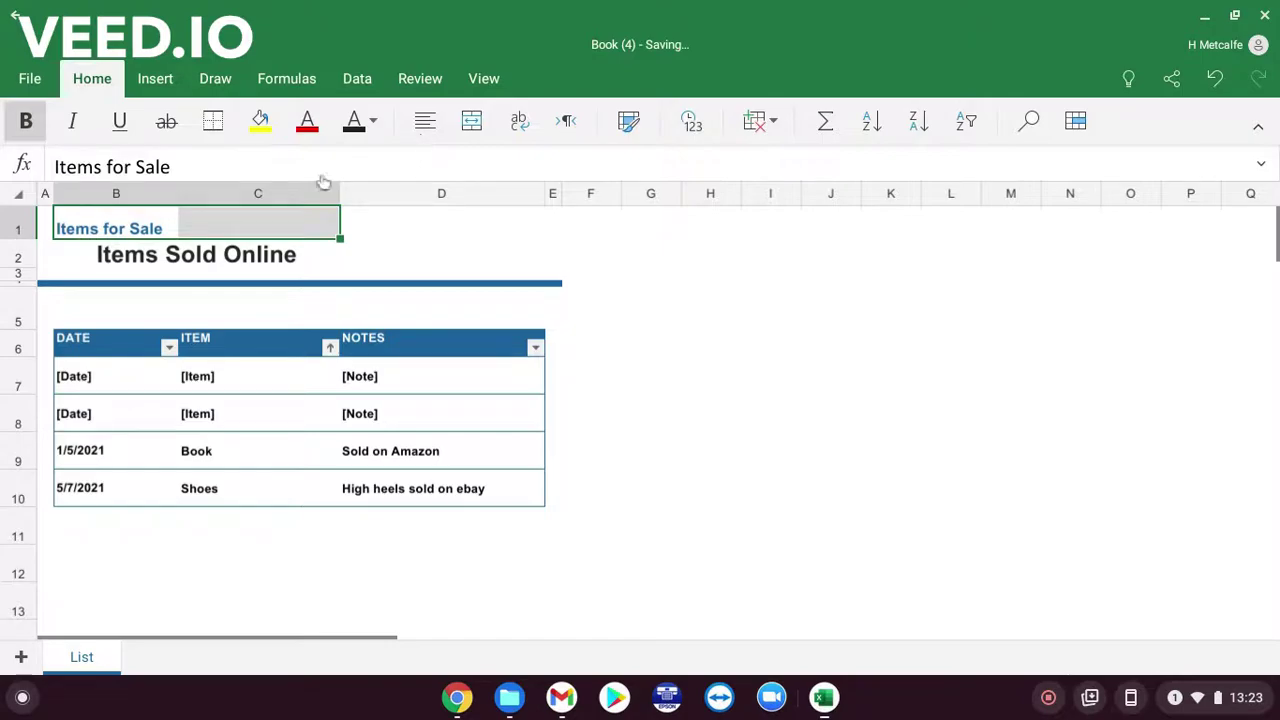
{"action": "left_click", "coordinate": [389, 265]}
{"action": "left_click", "coordinate": [279, 232]}
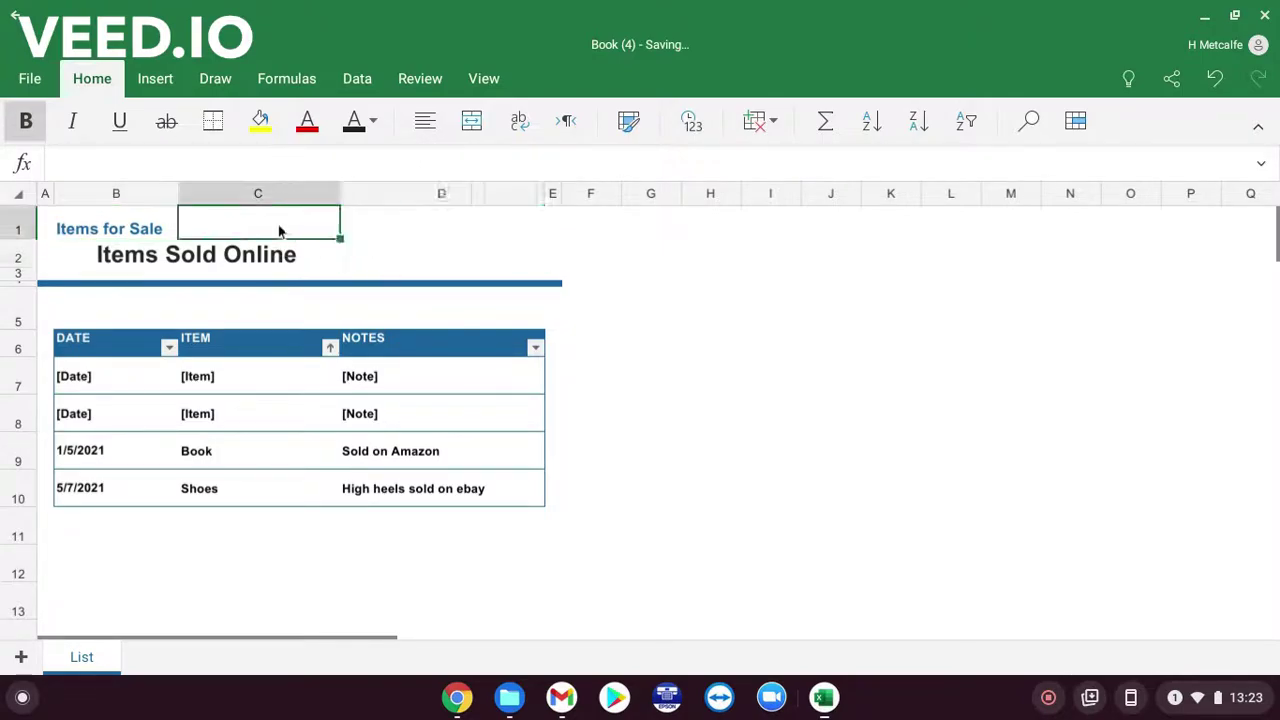
{"action": "left_click", "coordinate": [116, 231]}
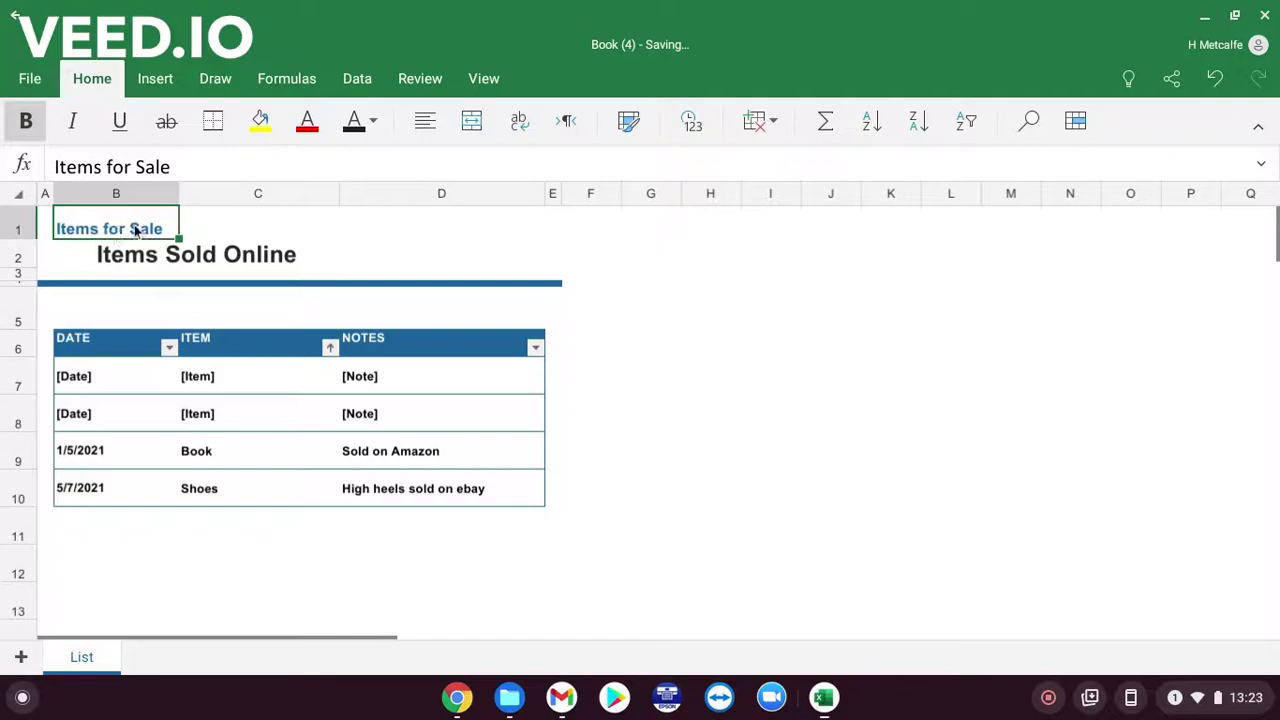
Merge and center cells B1:C1 holding the "Items for Sale" title
{"action": "left_click", "coordinate": [207, 228]}
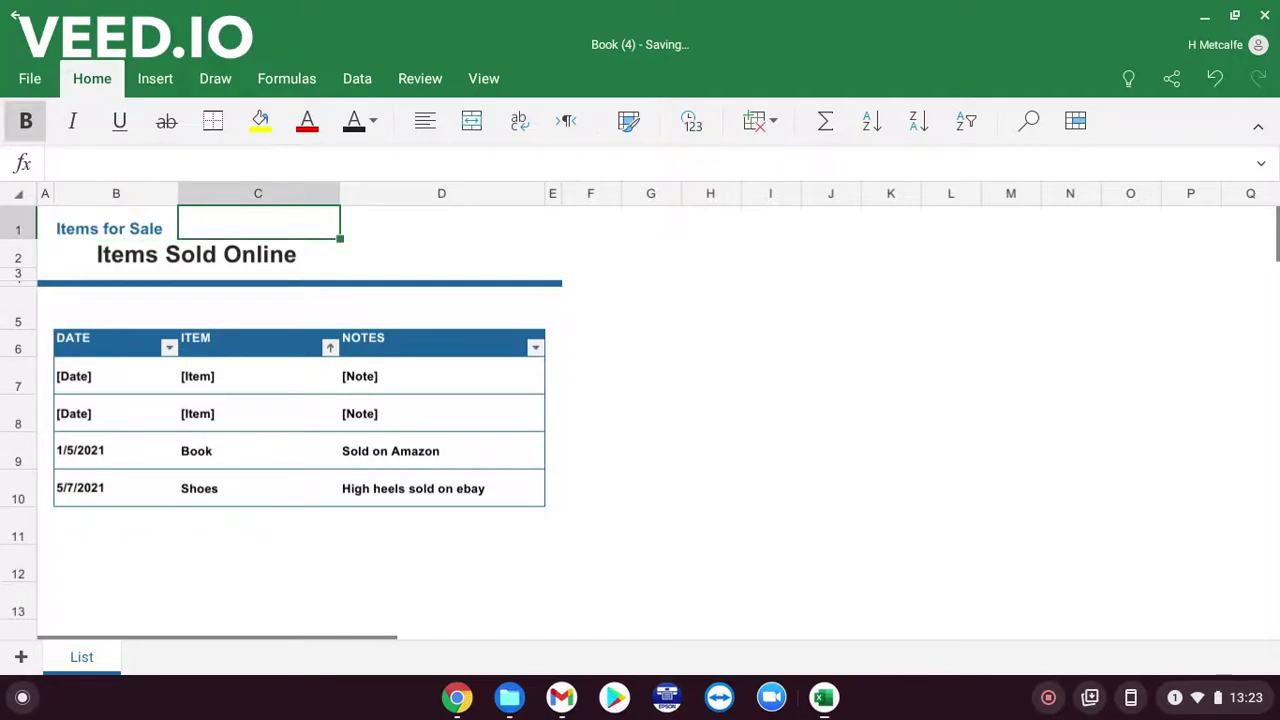
{"action": "left_click_drag", "start_coordinate": [194, 225], "coordinate": [157, 225]}
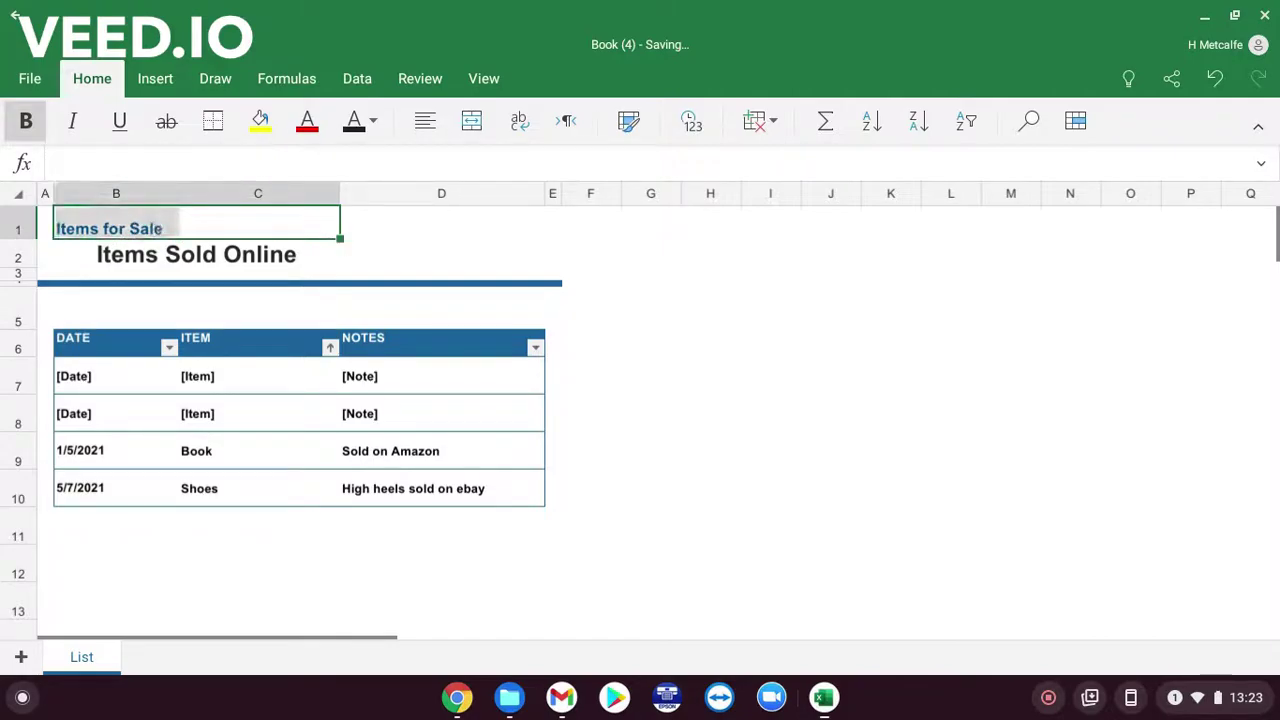
{"action": "left_click", "coordinate": [474, 122]}
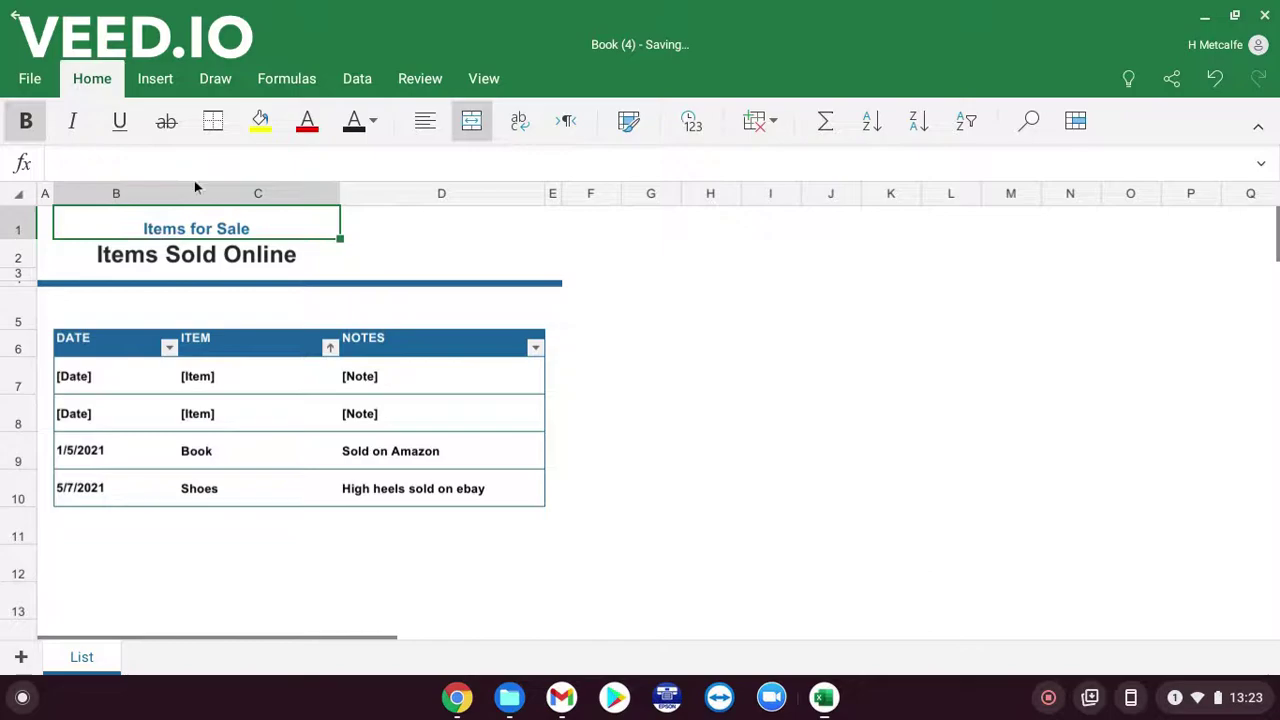
Unmerge the "Items Sold Online" title in row 2 into separate cells B2 and C2
{"action": "left_click", "coordinate": [180, 256]}
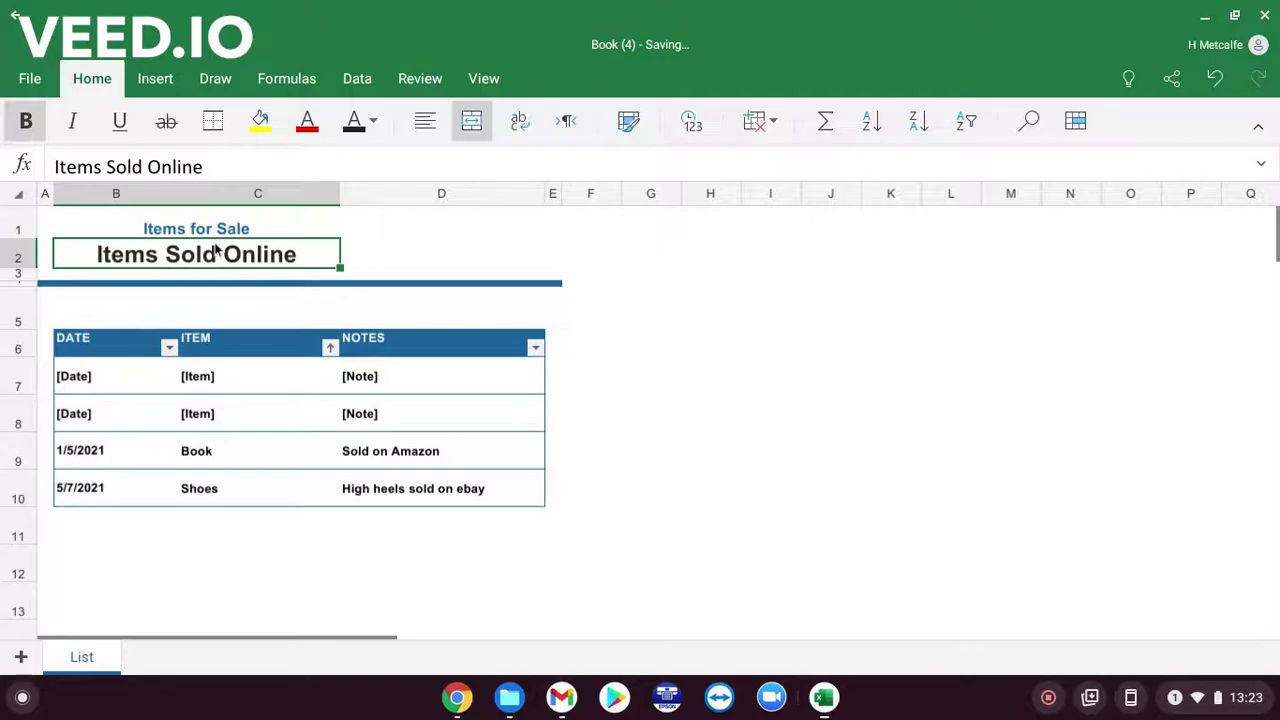
{"action": "left_click", "coordinate": [471, 125]}
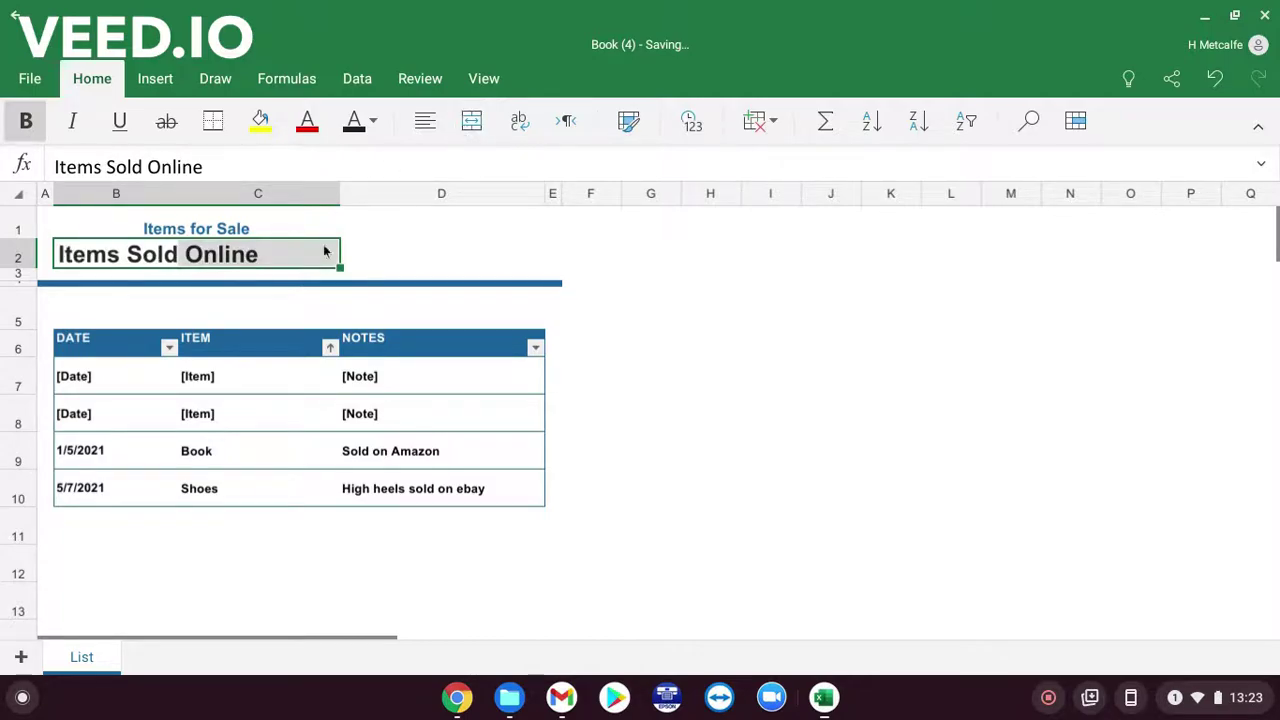
{"action": "left_click", "coordinate": [505, 236]}
{"action": "left_click", "coordinate": [158, 256]}
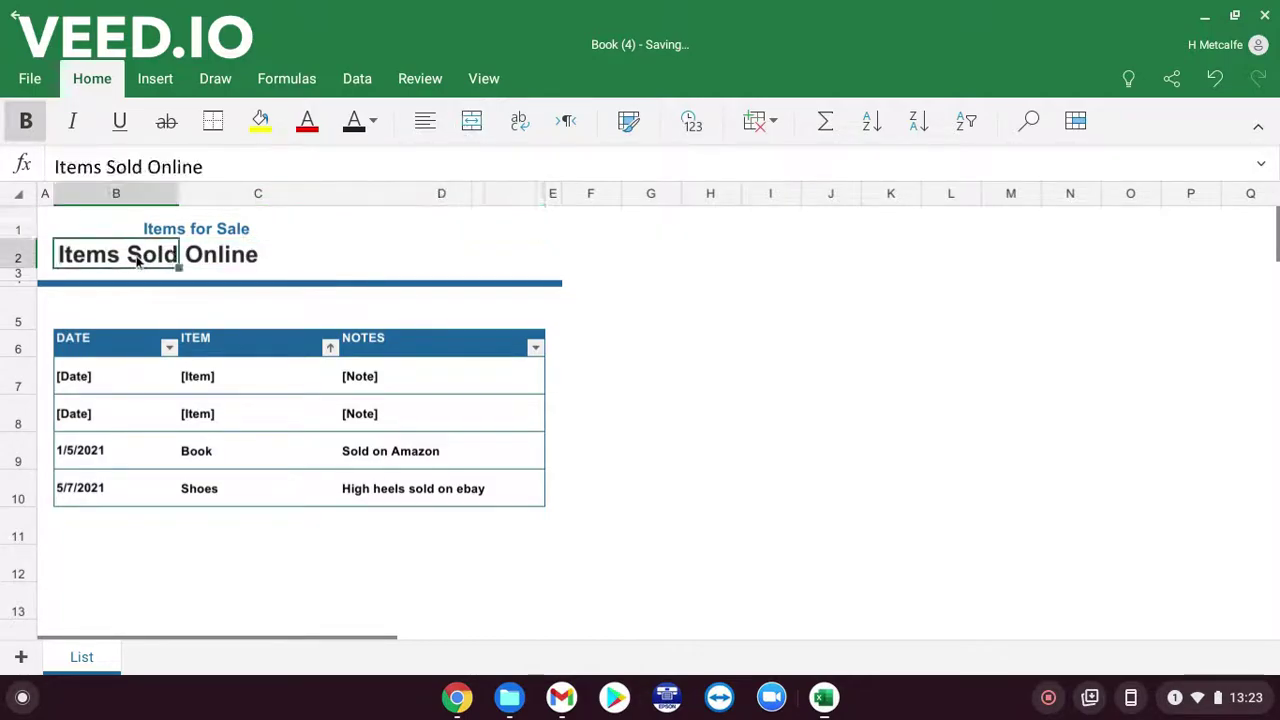
Try autofitting column B to the width of the "Items Sold Online" title
{"action": "left_click", "coordinate": [174, 196]}
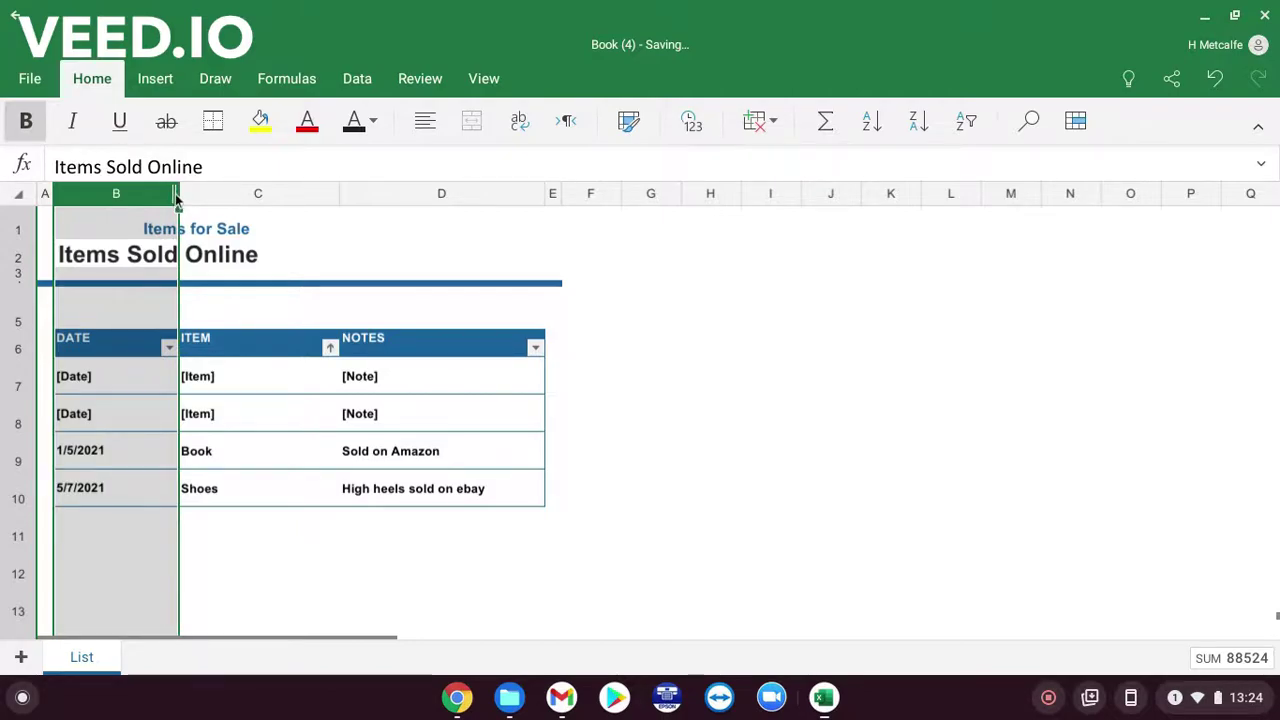
{"action": "double_click", "coordinate": [177, 196]}
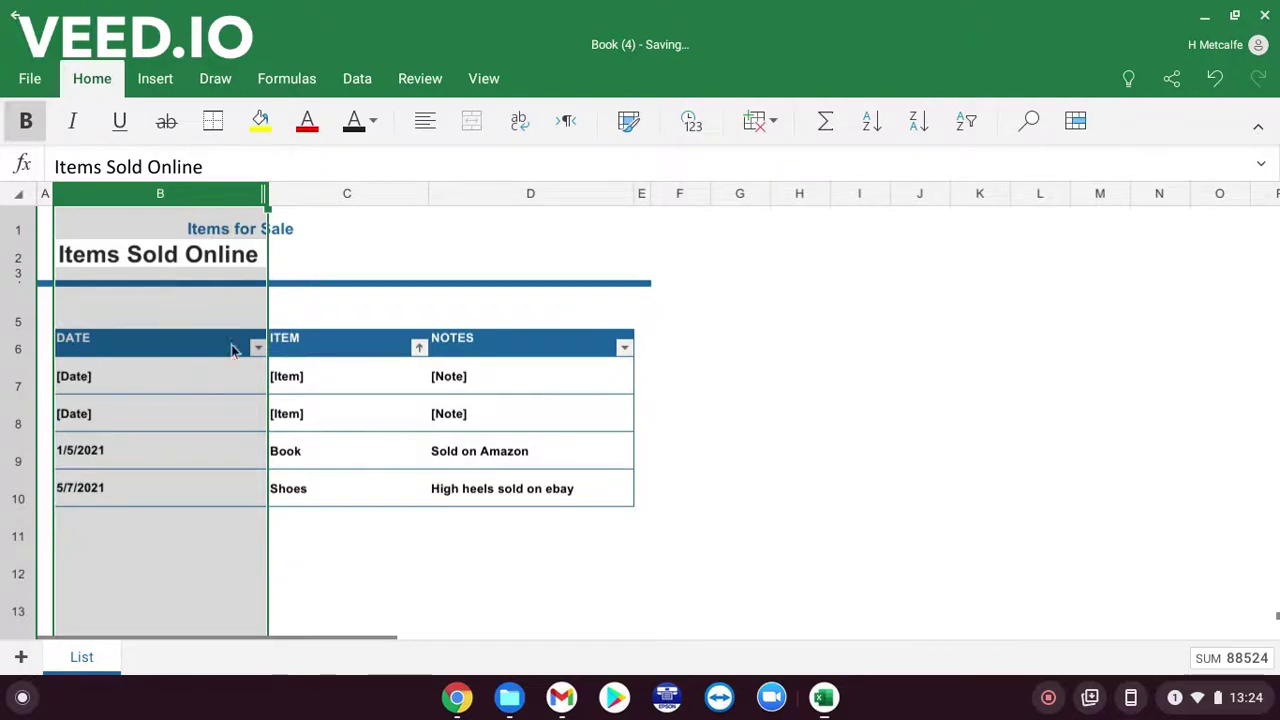
{"action": "double_click", "coordinate": [267, 193]}
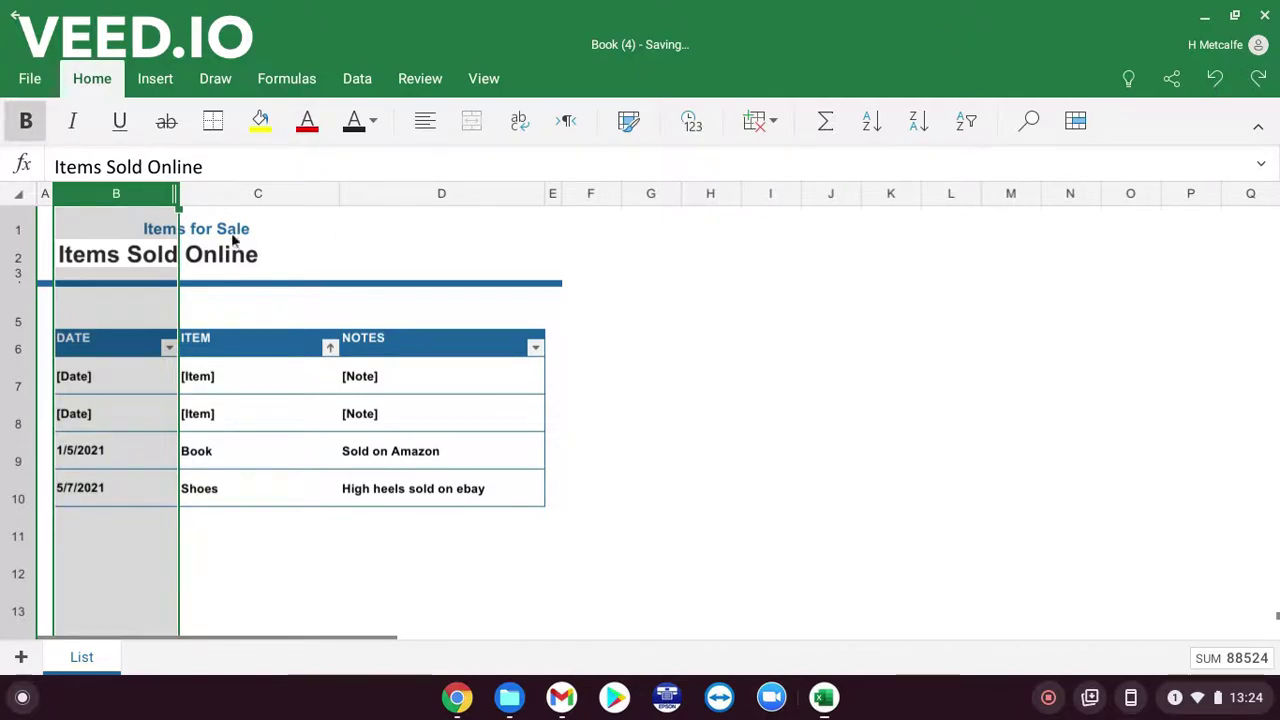
Merge and center cells B2:C2 holding the "Items Sold Online" title
{"action": "left_click", "coordinate": [124, 256]}
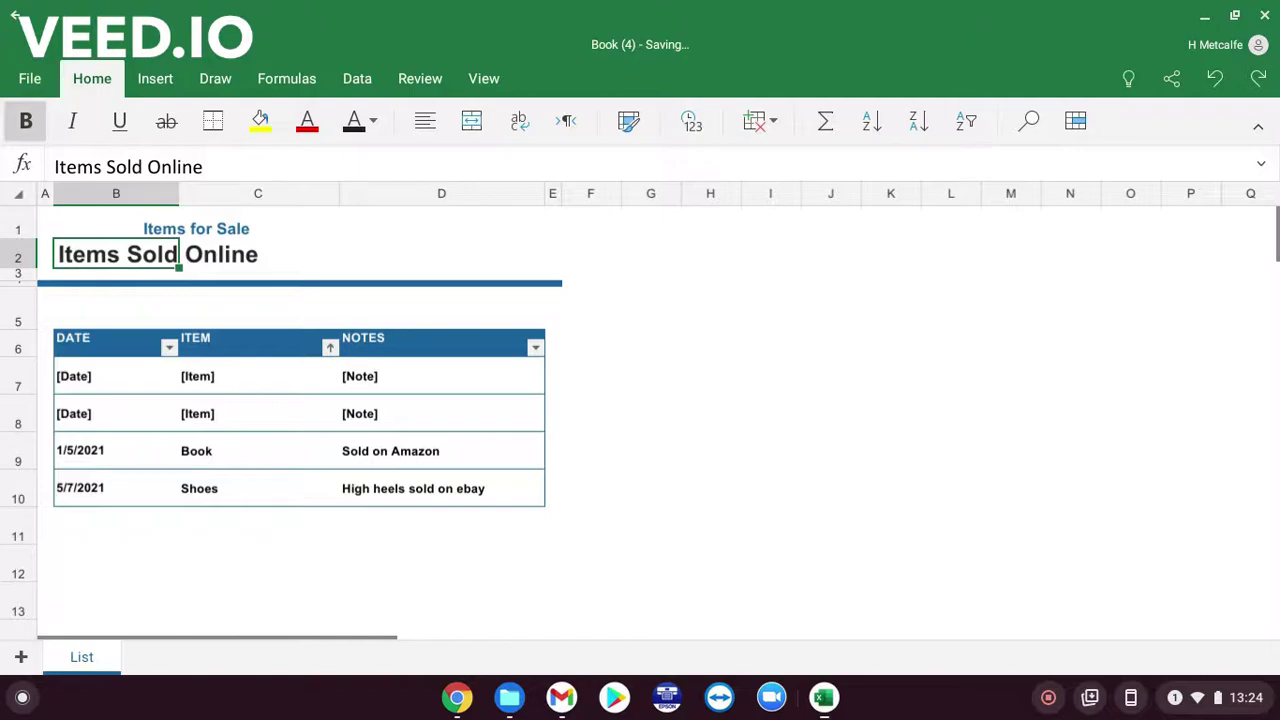
{"action": "left_click_drag", "start_coordinate": [172, 256], "coordinate": [253, 256]}
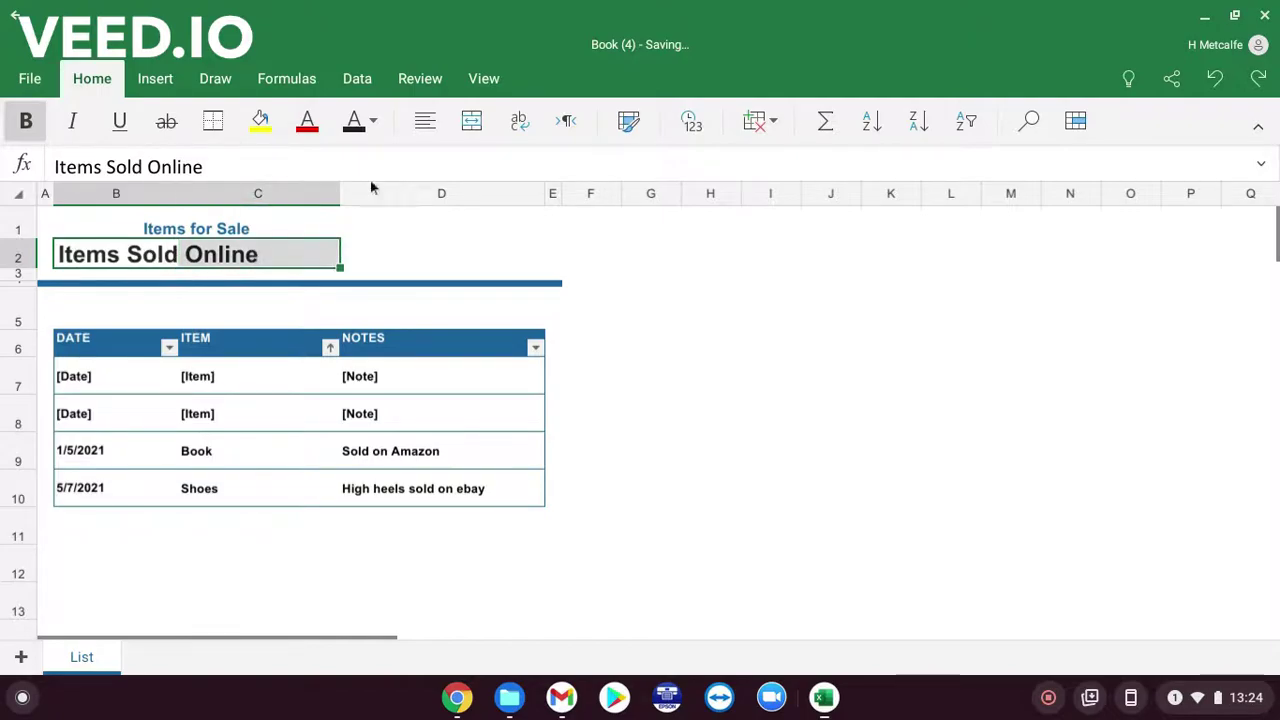
{"action": "left_click", "coordinate": [470, 130]}
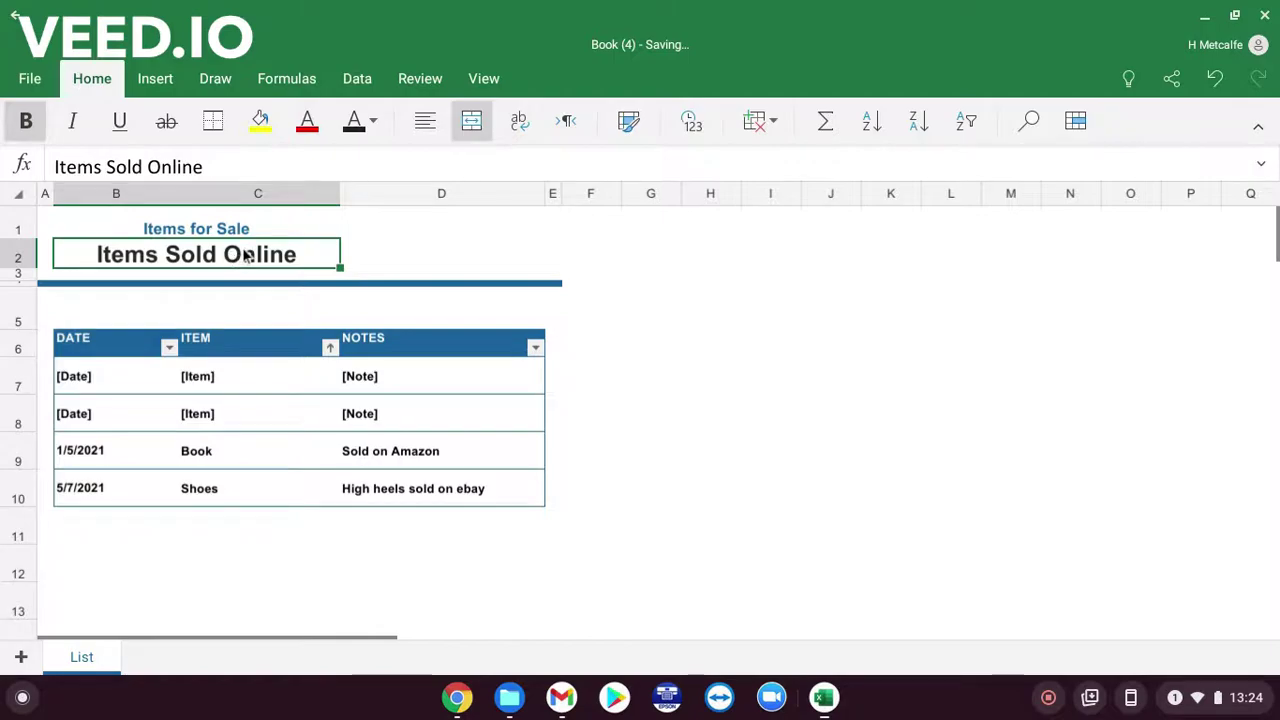
{"action": "left_click", "coordinate": [733, 405]}
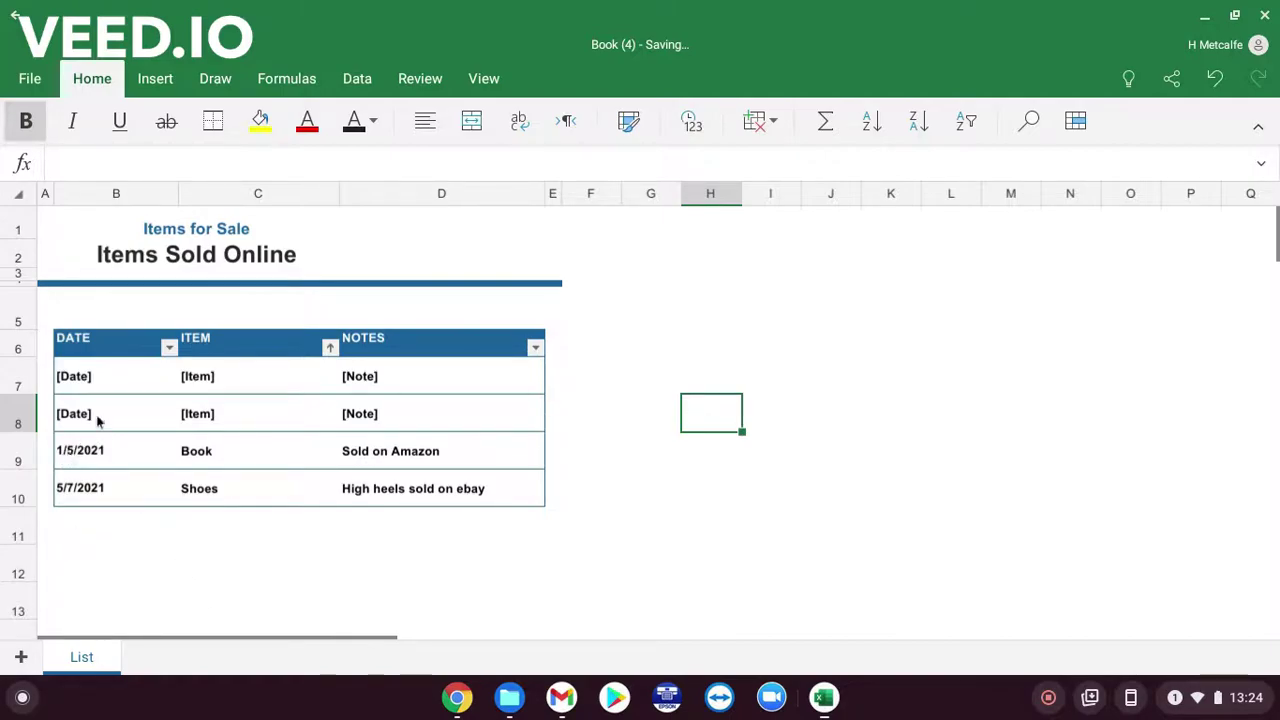
Review the options for inserting table rows and columns around the DATE header
{"action": "left_click", "coordinate": [105, 348]}
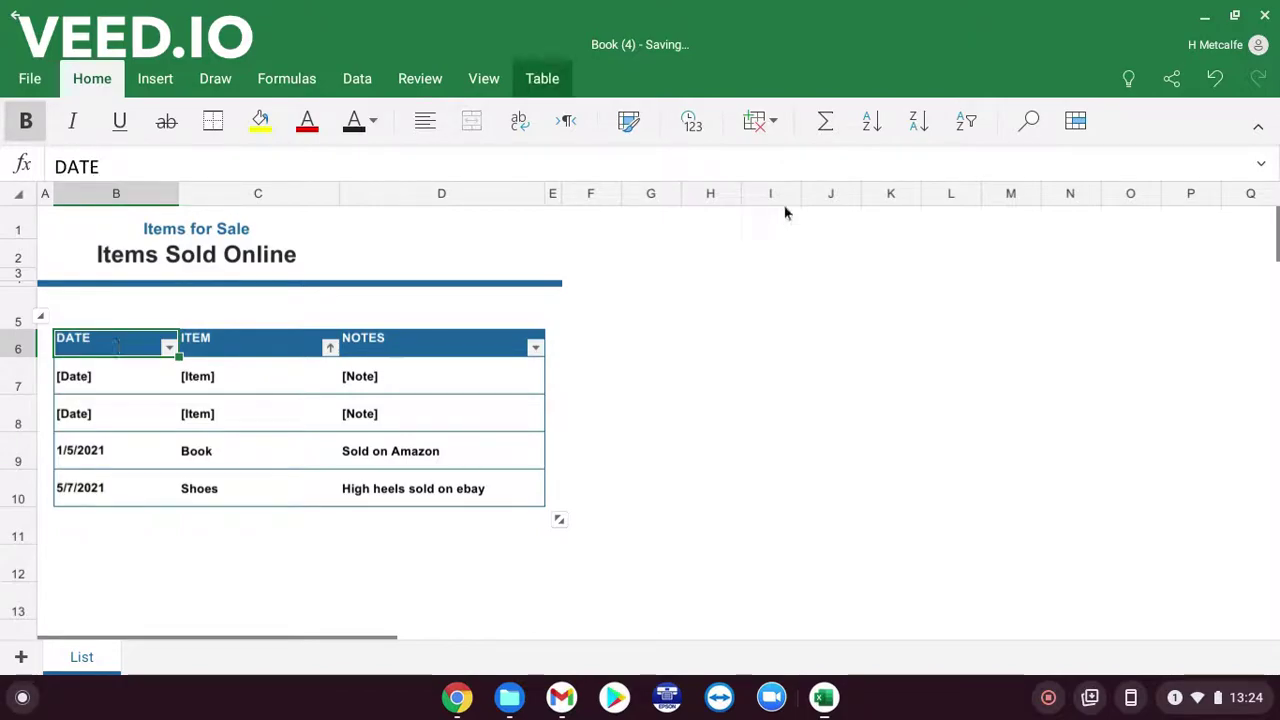
{"action": "left_click", "coordinate": [556, 80]}
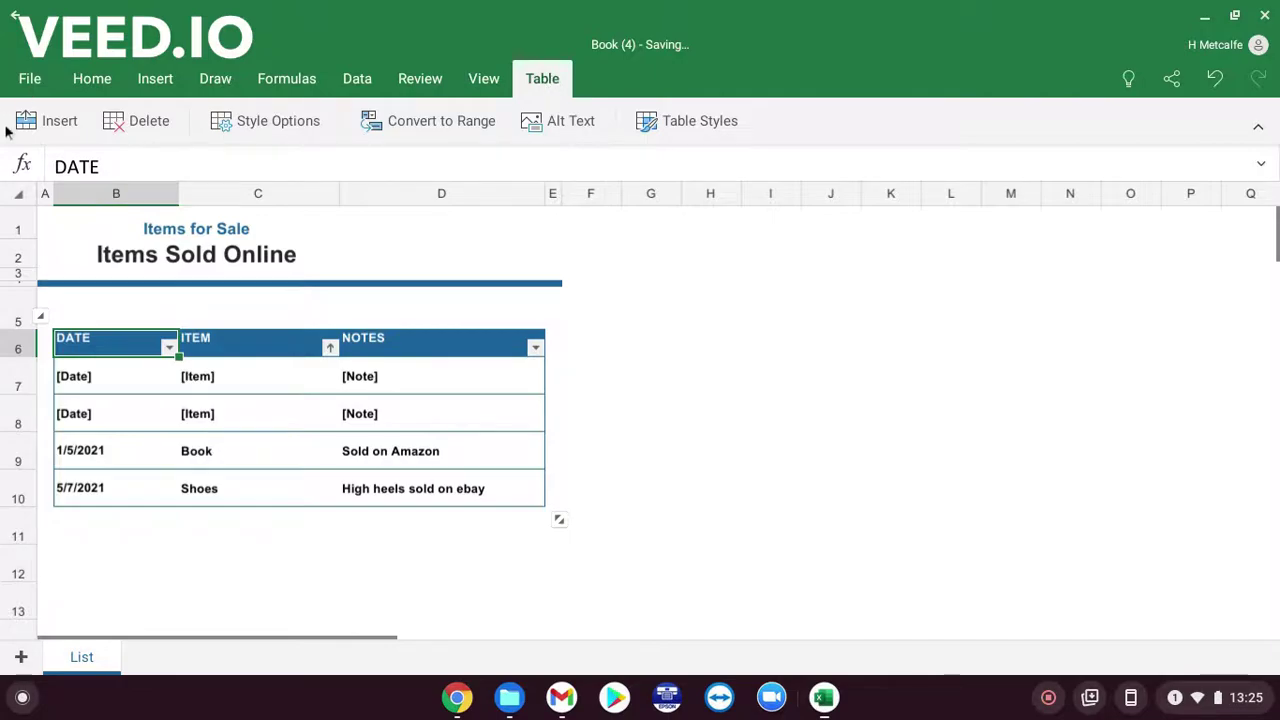
{"action": "left_click", "coordinate": [60, 122]}
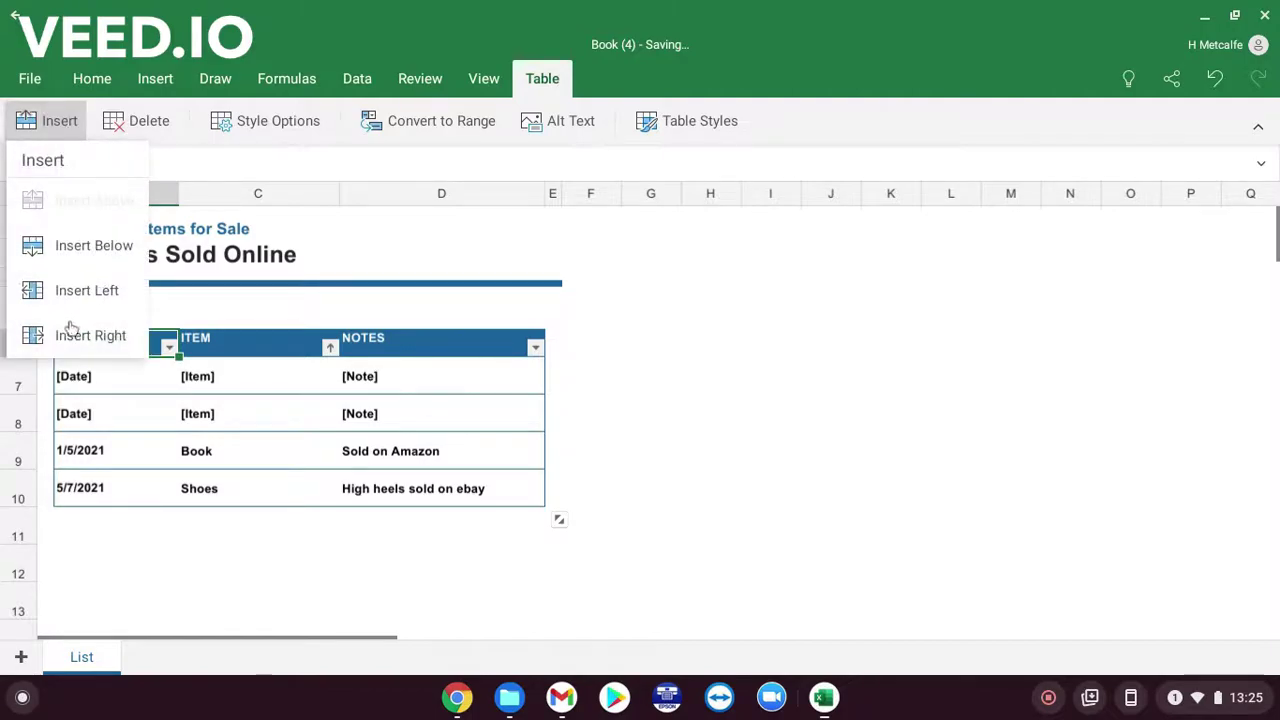
{"action": "left_click", "coordinate": [409, 443]}
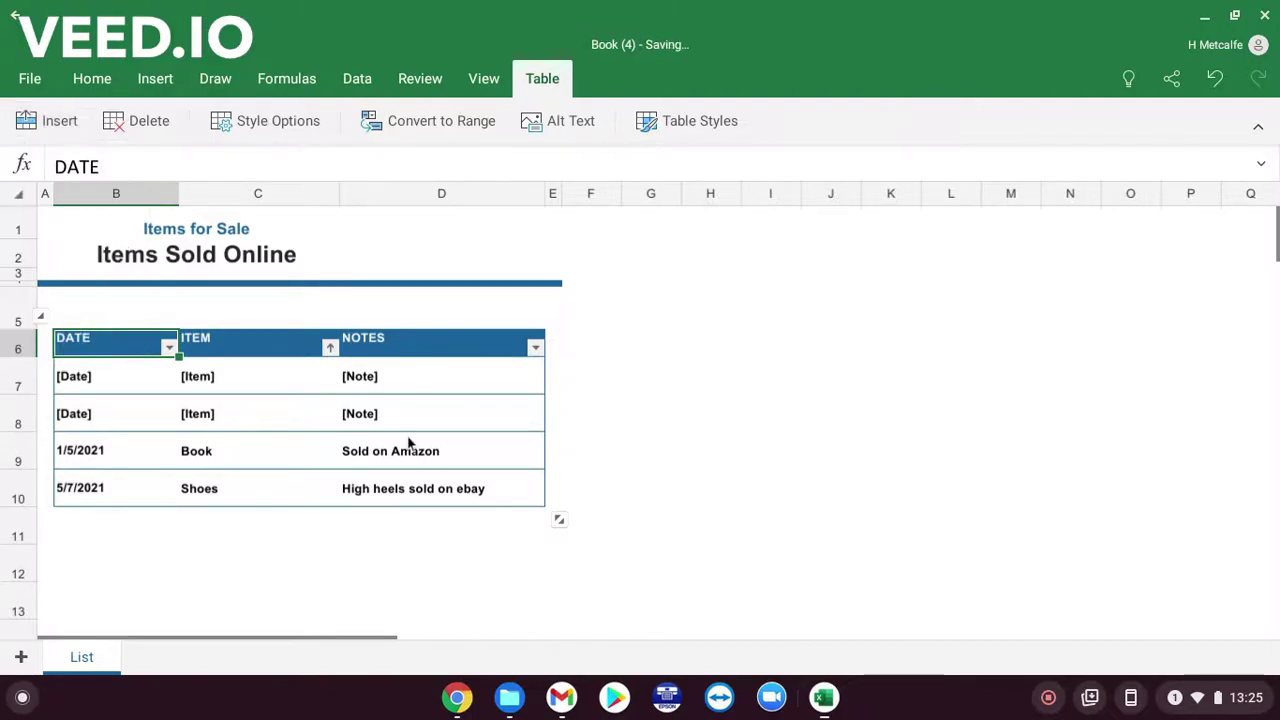
Check the entries in cells B8 to B10 of the DATE column without changing them
{"action": "left_click", "coordinate": [132, 455]}
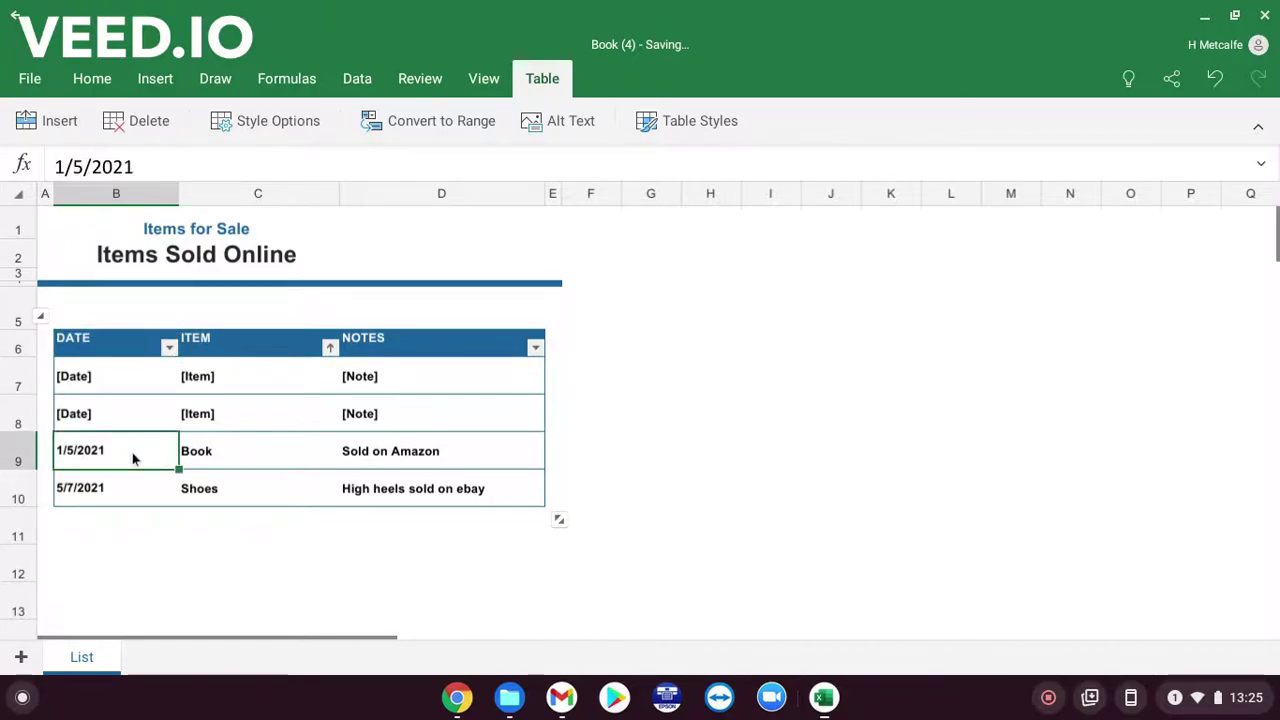
{"action": "left_click", "coordinate": [139, 497]}
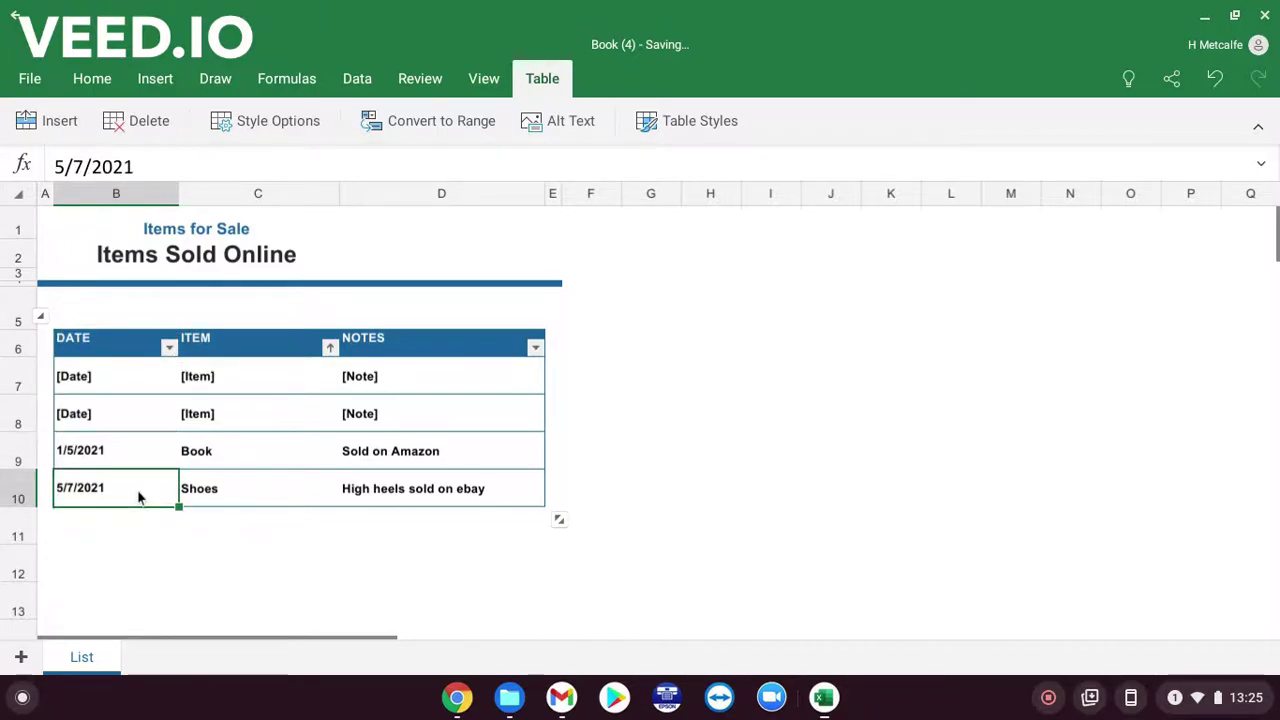
{"action": "left_click", "coordinate": [101, 416]}
{"action": "double_click", "coordinate": [100, 416]}
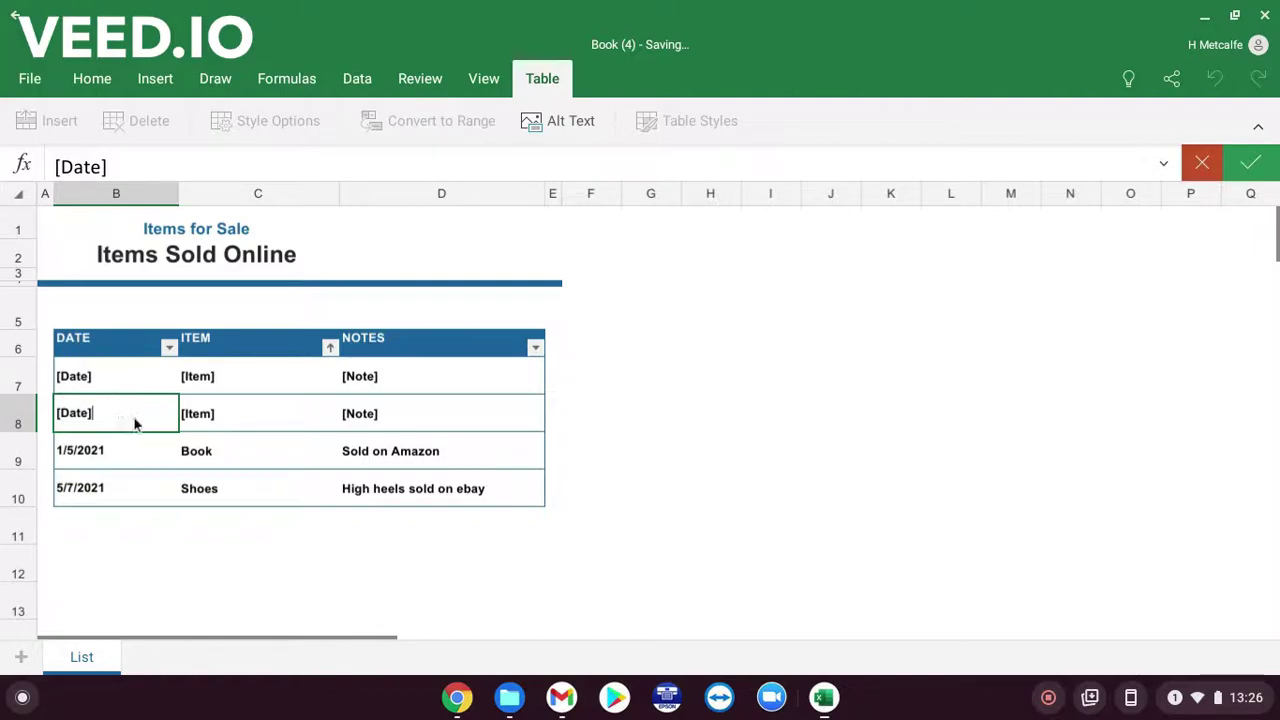
{"action": "left_click", "coordinate": [137, 450]}
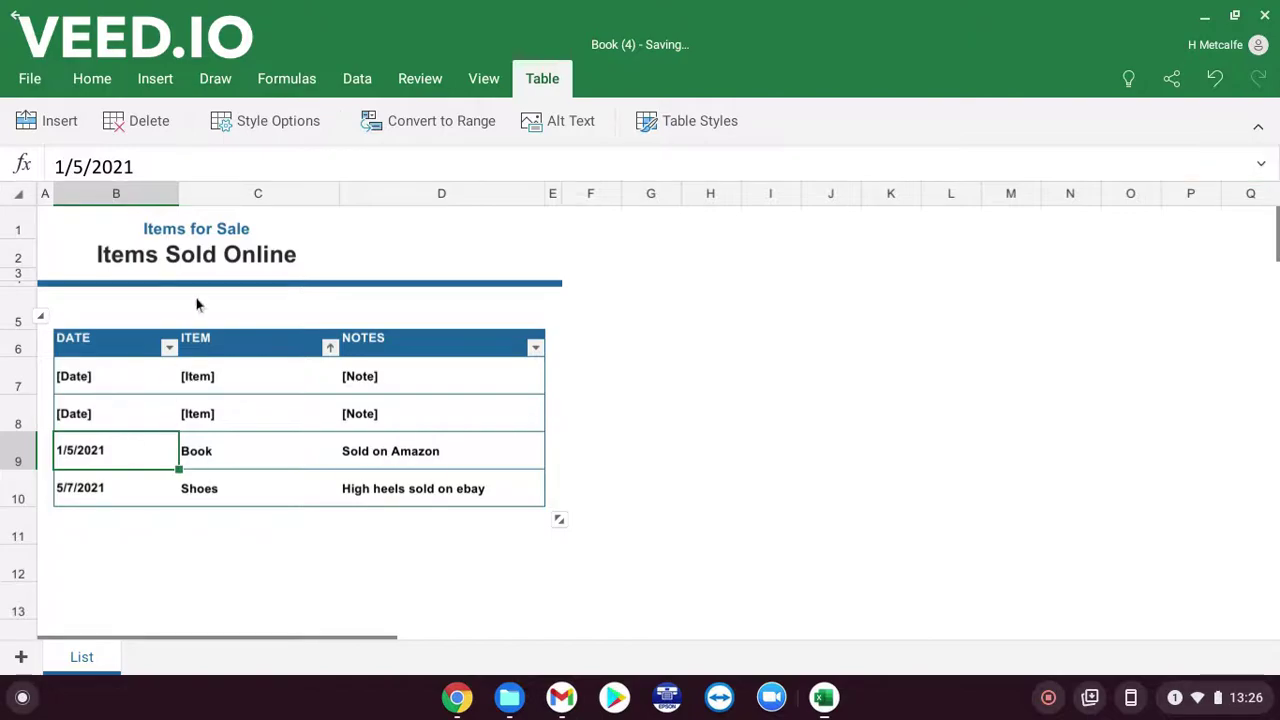
Sort the table by the DATE column, first A to Z and finally Z to A
{"action": "left_click", "coordinate": [168, 348]}
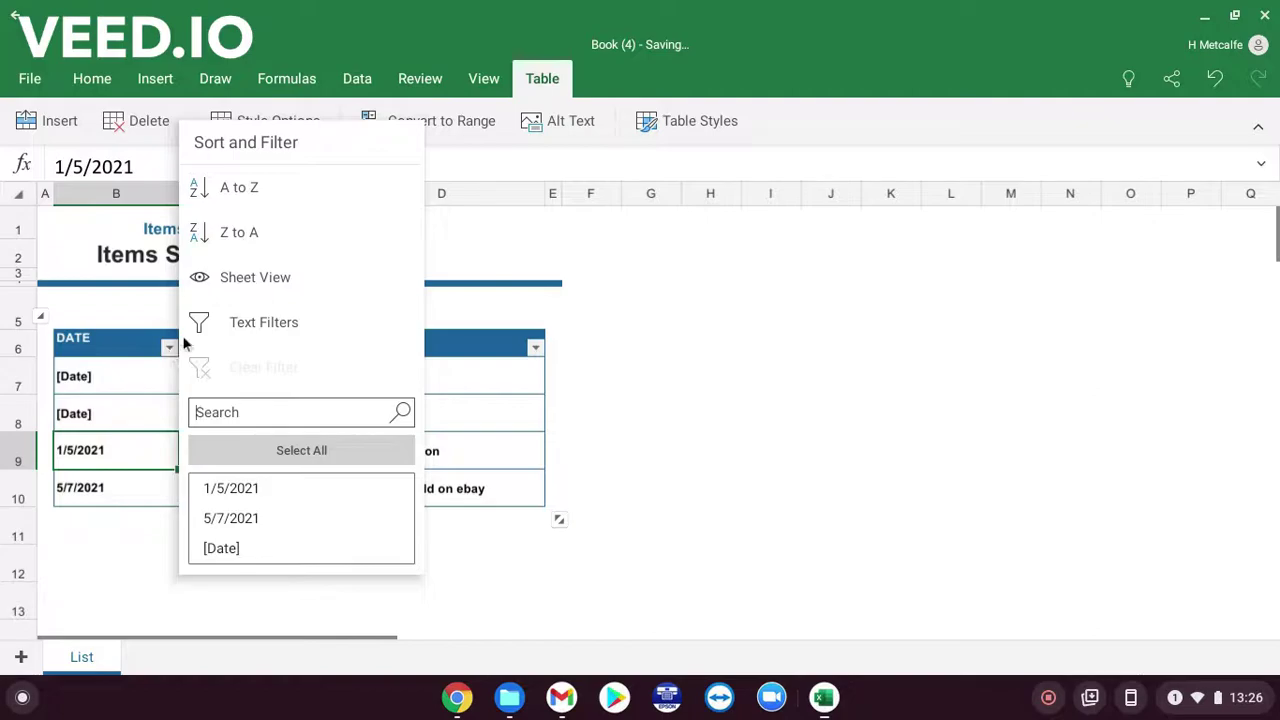
{"action": "left_click", "coordinate": [254, 189]}
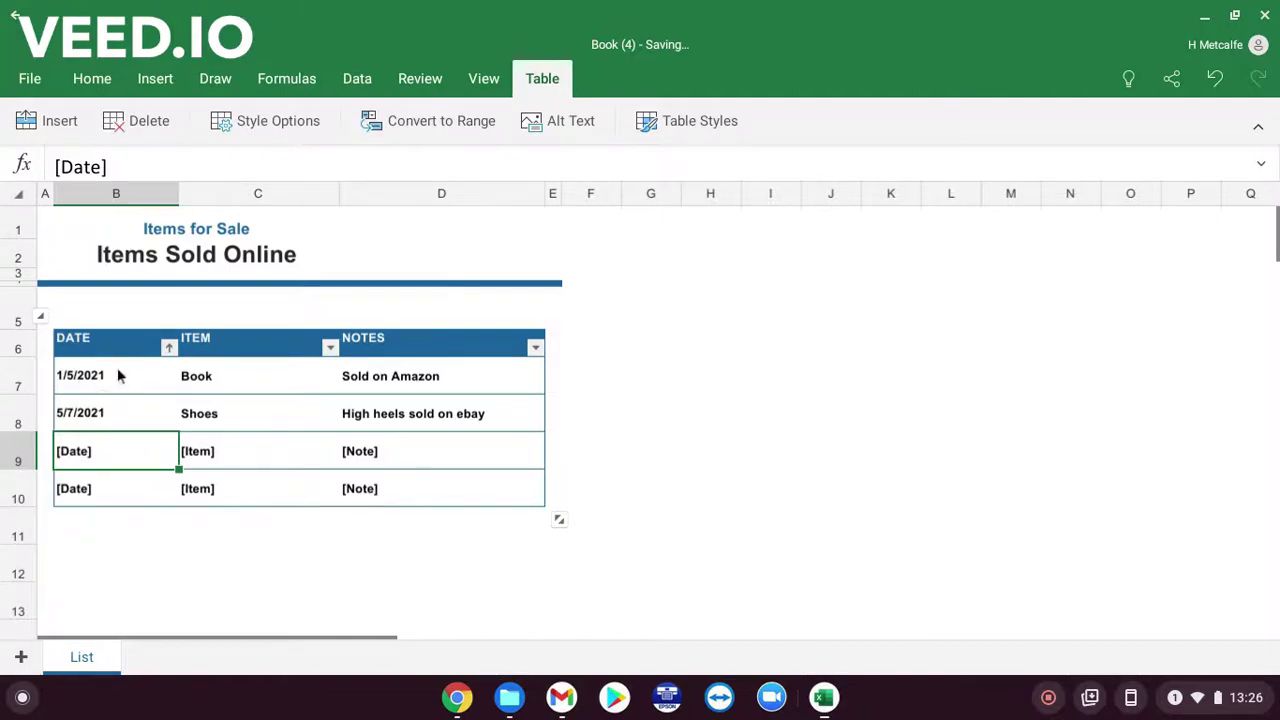
{"action": "left_click", "coordinate": [168, 348]}
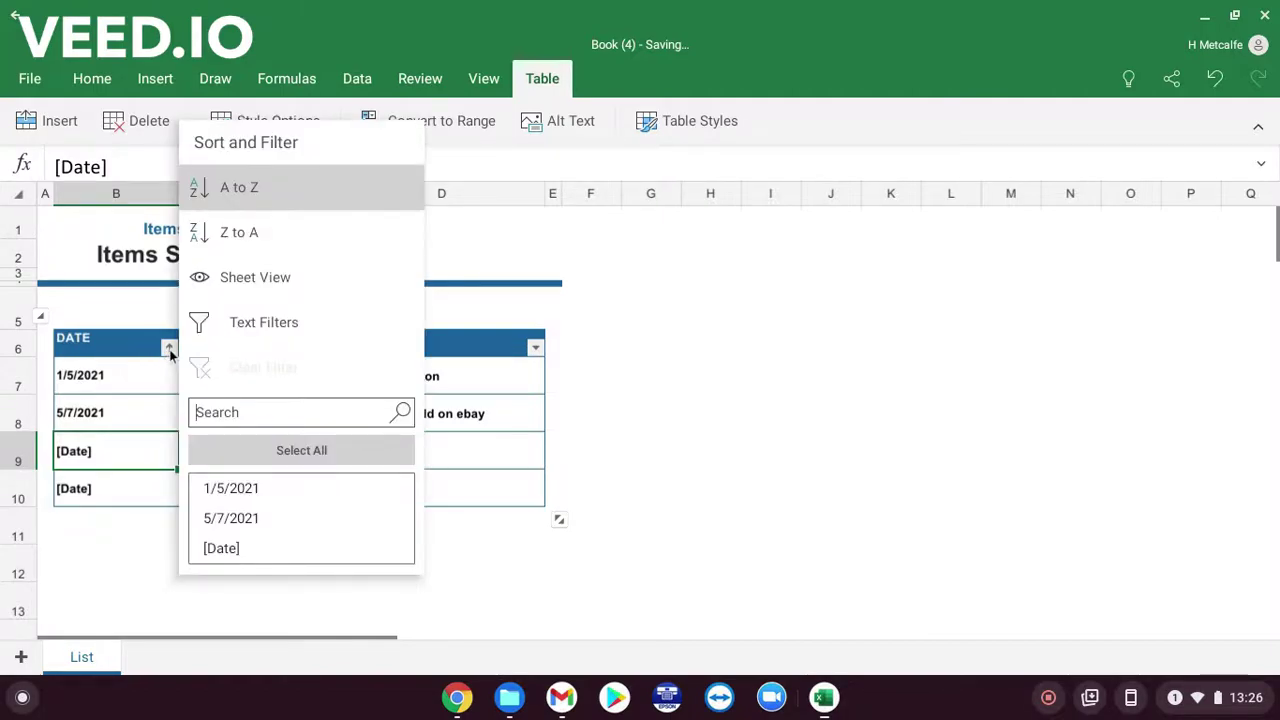
{"action": "left_click", "coordinate": [281, 240]}
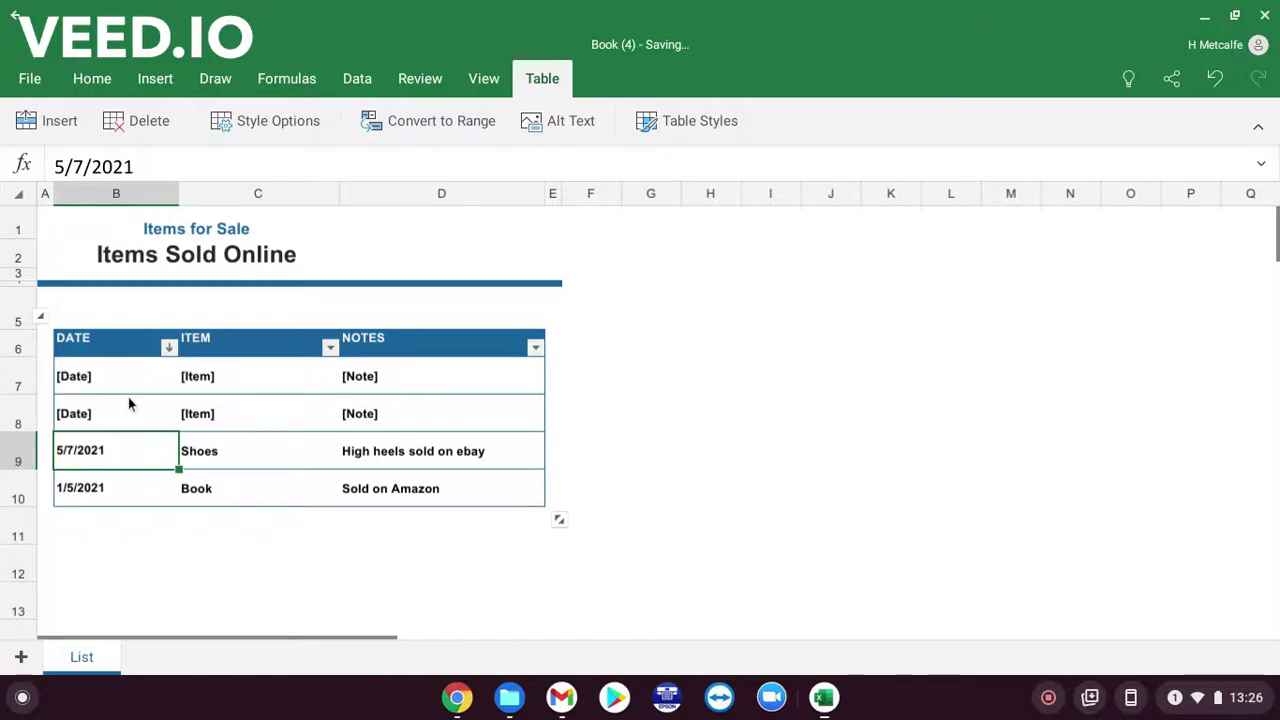
Sort the table by the ITEM column from A to Z and check the Book and Shoes entries
{"action": "left_click", "coordinate": [330, 347]}
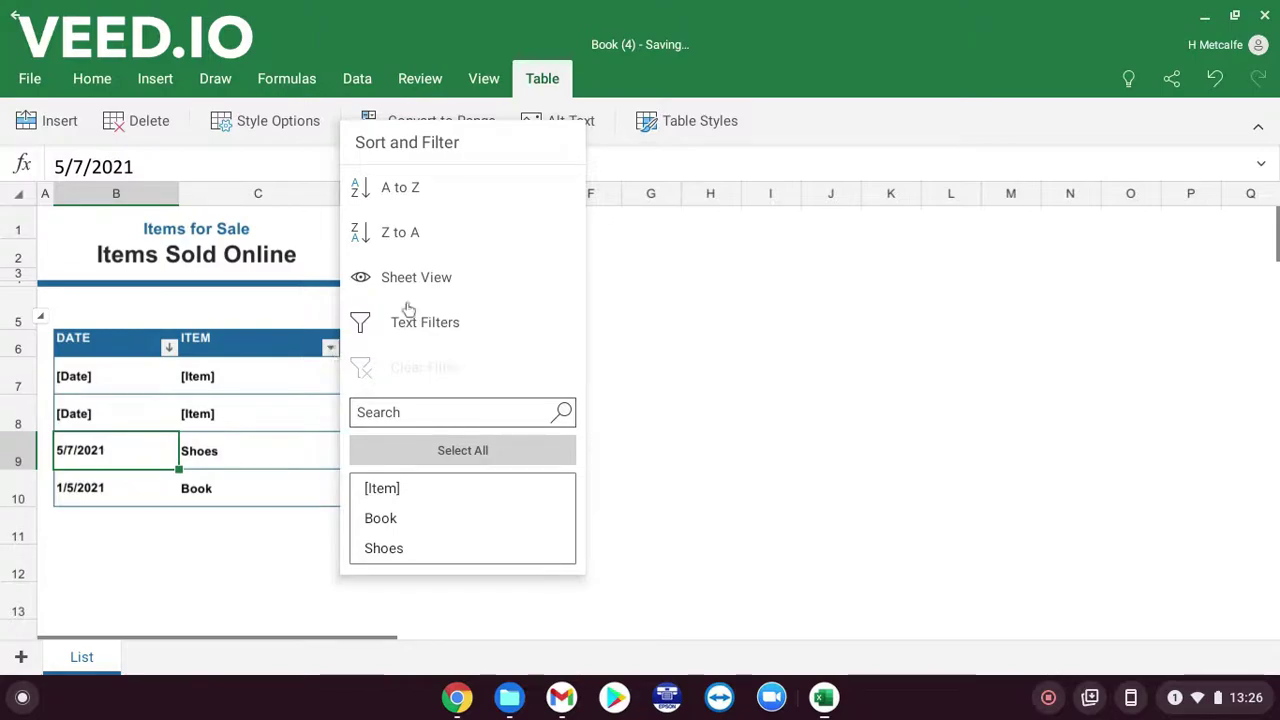
{"action": "left_click", "coordinate": [380, 192]}
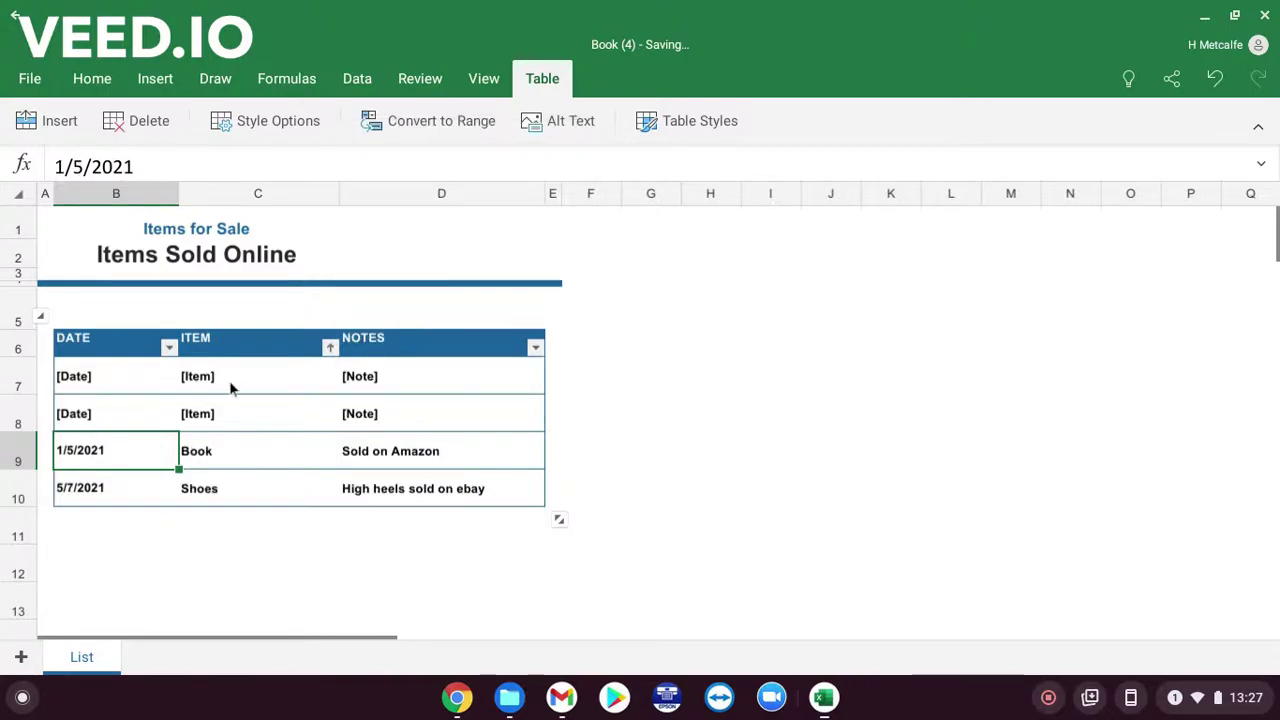
{"action": "left_click", "coordinate": [226, 466]}
{"action": "left_click", "coordinate": [230, 493]}
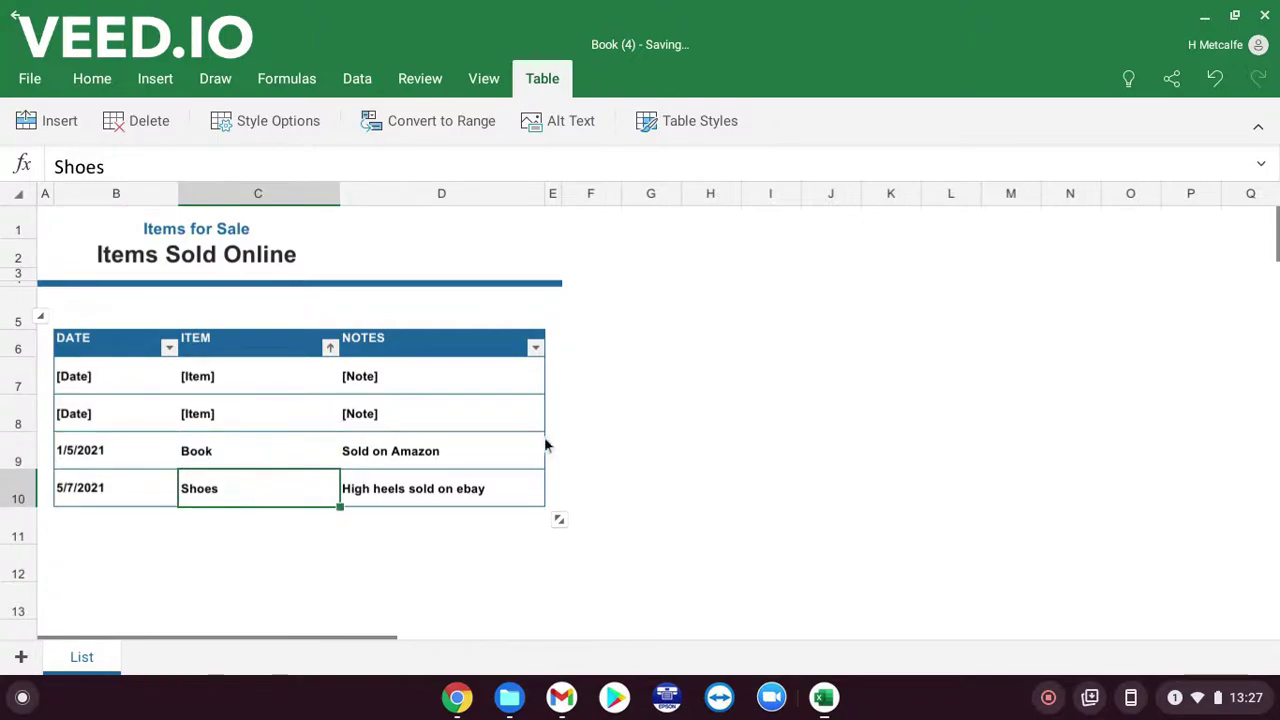
Filter the NOTES column with the search term "Sold", selecting all results, and clear the selected results again
{"action": "left_click", "coordinate": [536, 348]}
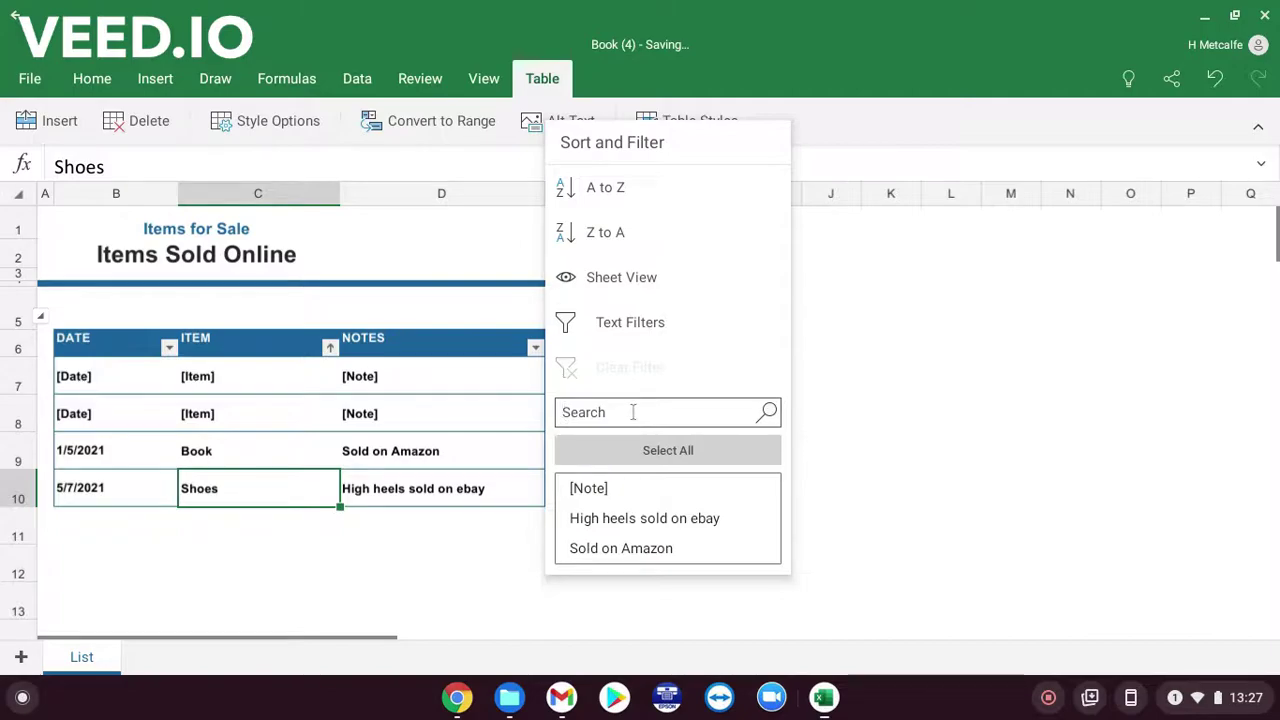
{"action": "type", "text": "Sold"}
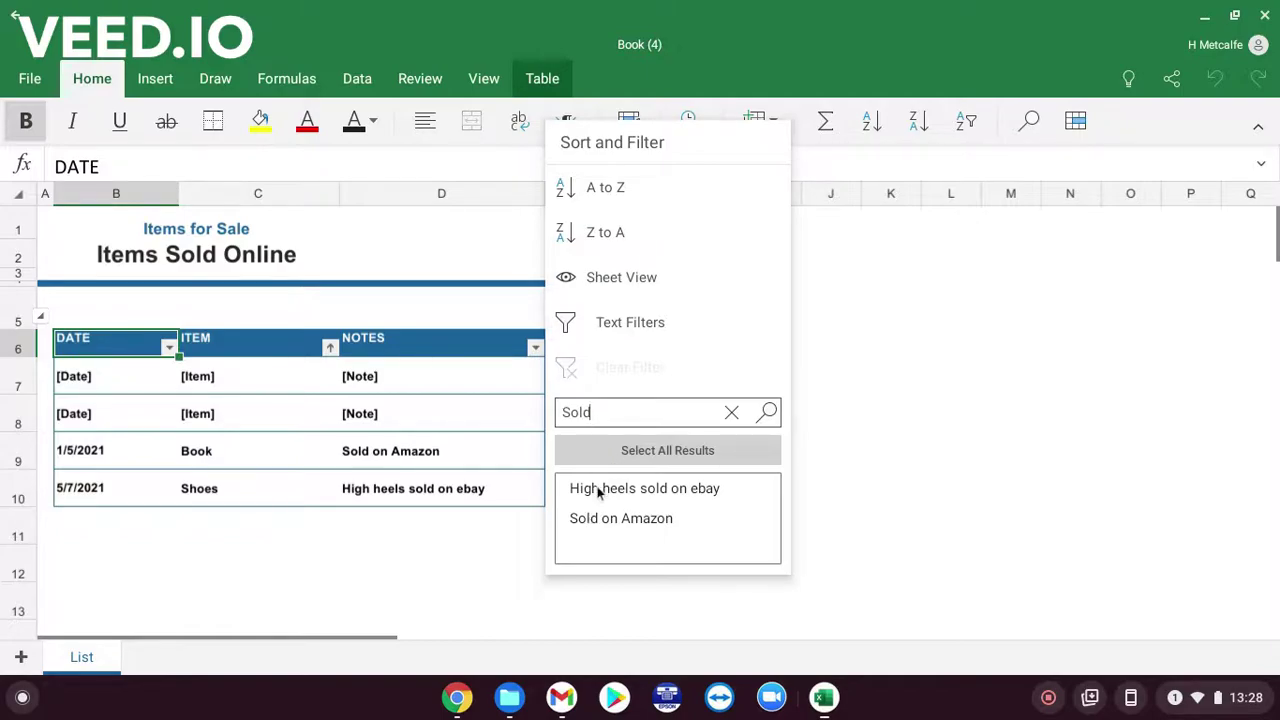
{"action": "left_click", "coordinate": [679, 460]}
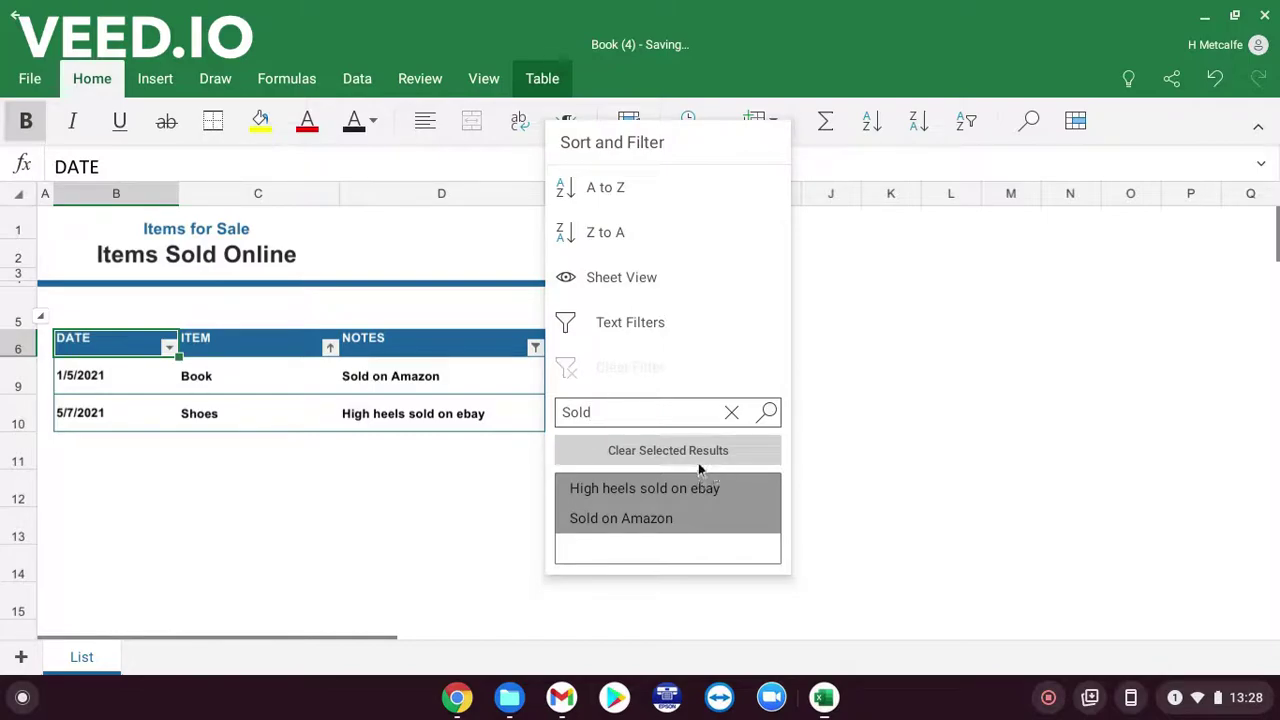
{"action": "left_click", "coordinate": [663, 450]}
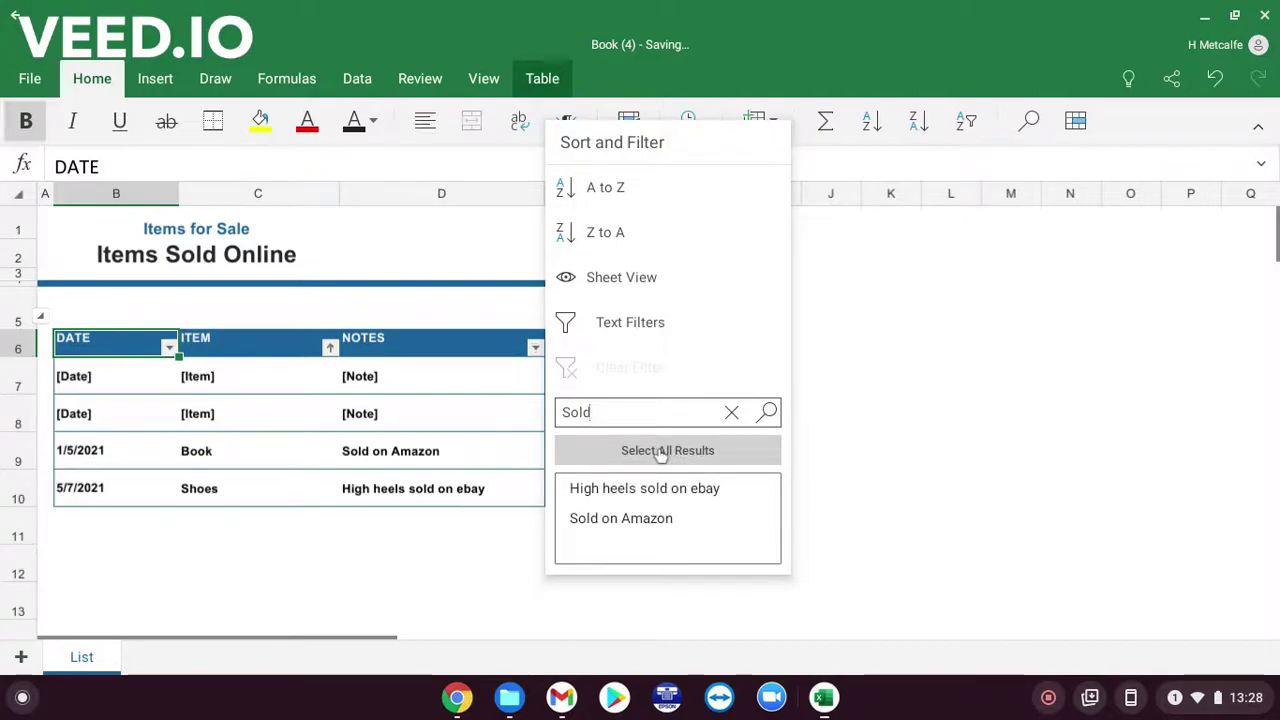
{"action": "left_click", "coordinate": [905, 412]}
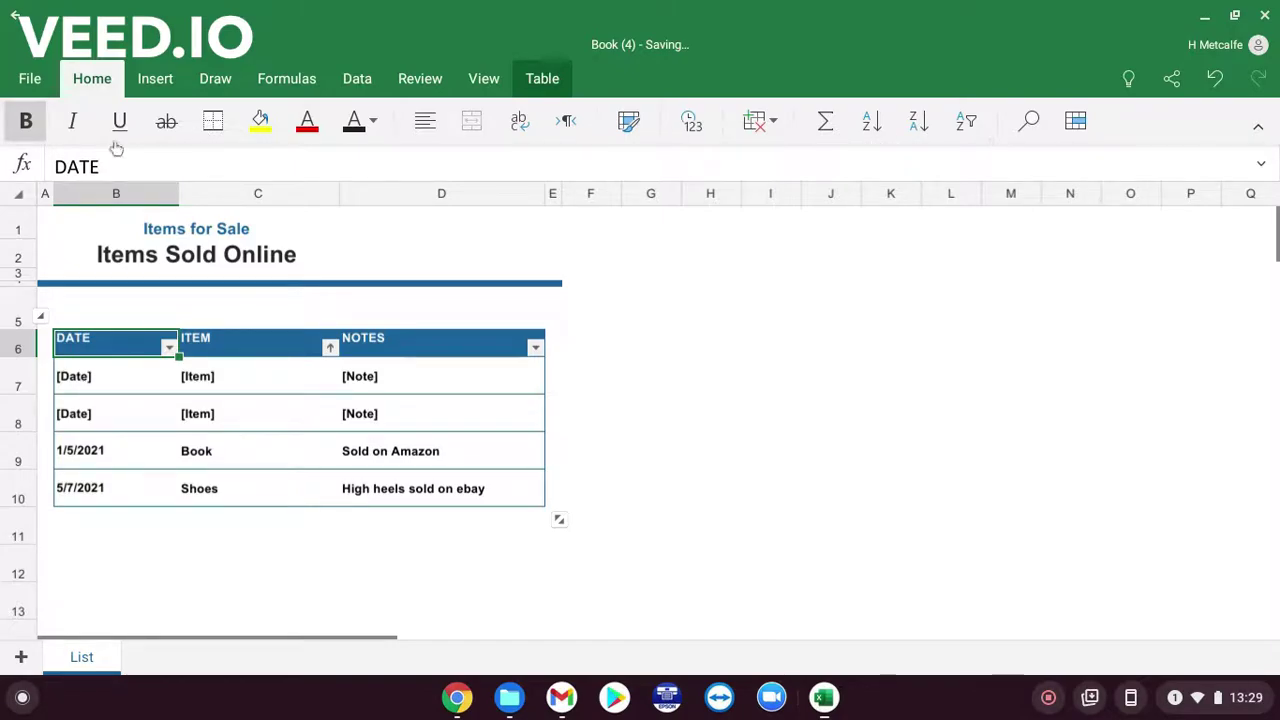
Enter the sample numbers 2 in cell I6 and 5 in cell J6
{"action": "left_click", "coordinate": [278, 80]}
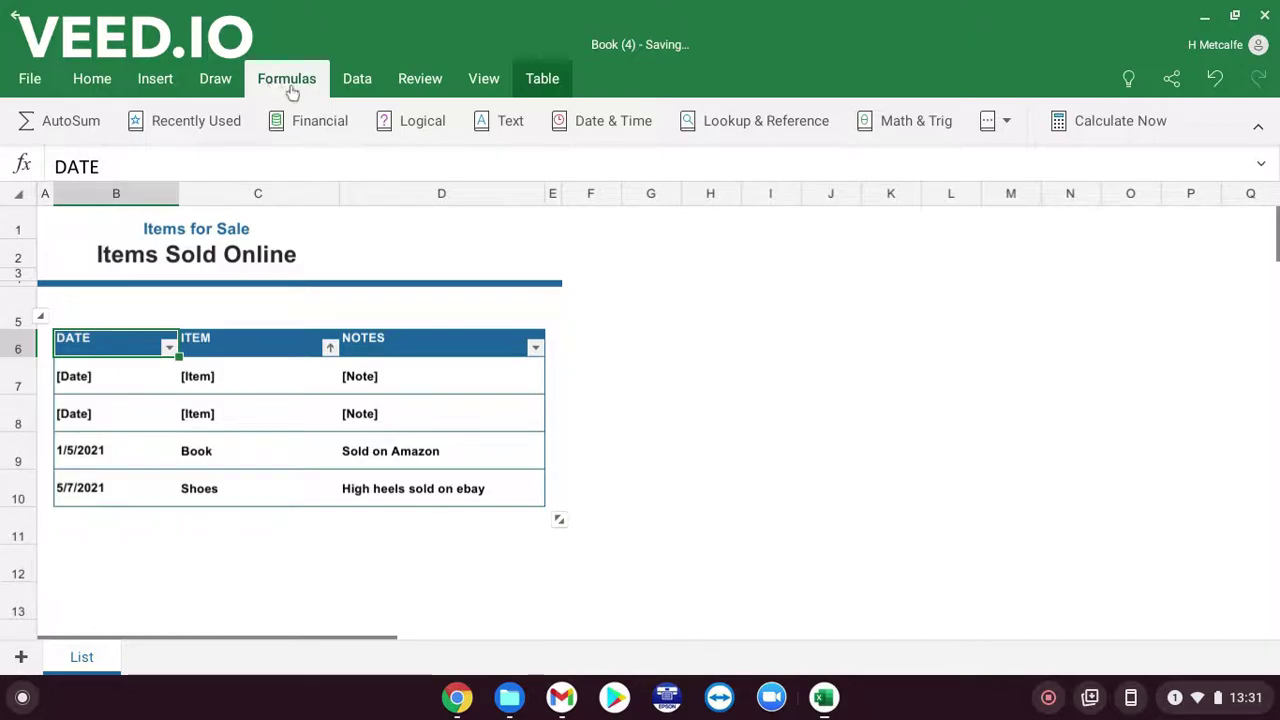
{"action": "left_click", "coordinate": [770, 342]}
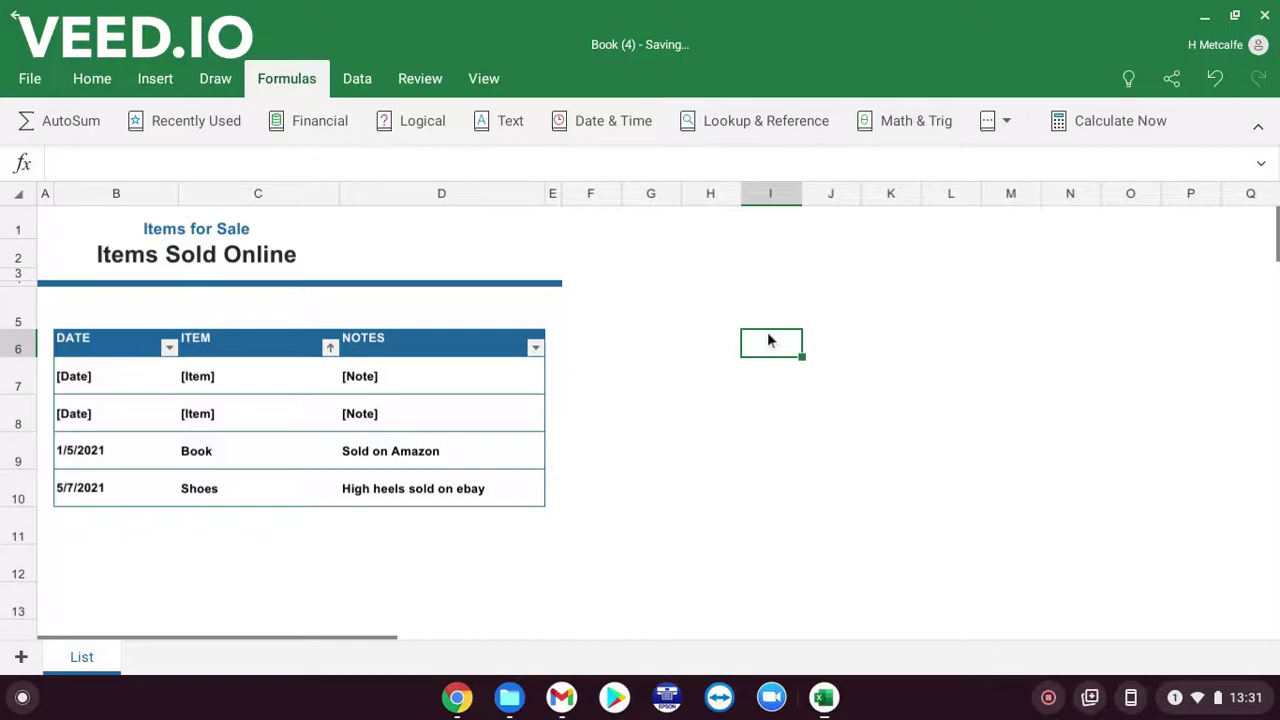
{"action": "type", "text": "2"}
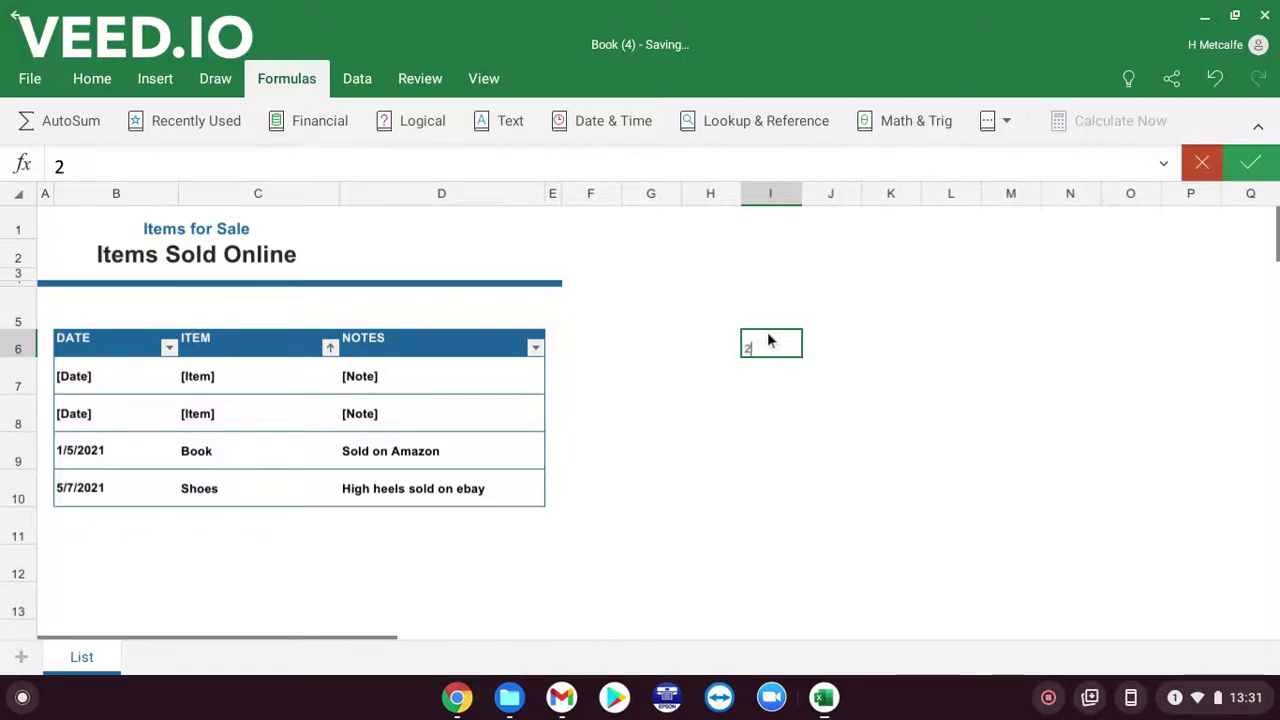
{"action": "key", "text": "Tab"}
{"action": "type", "text": "5"}
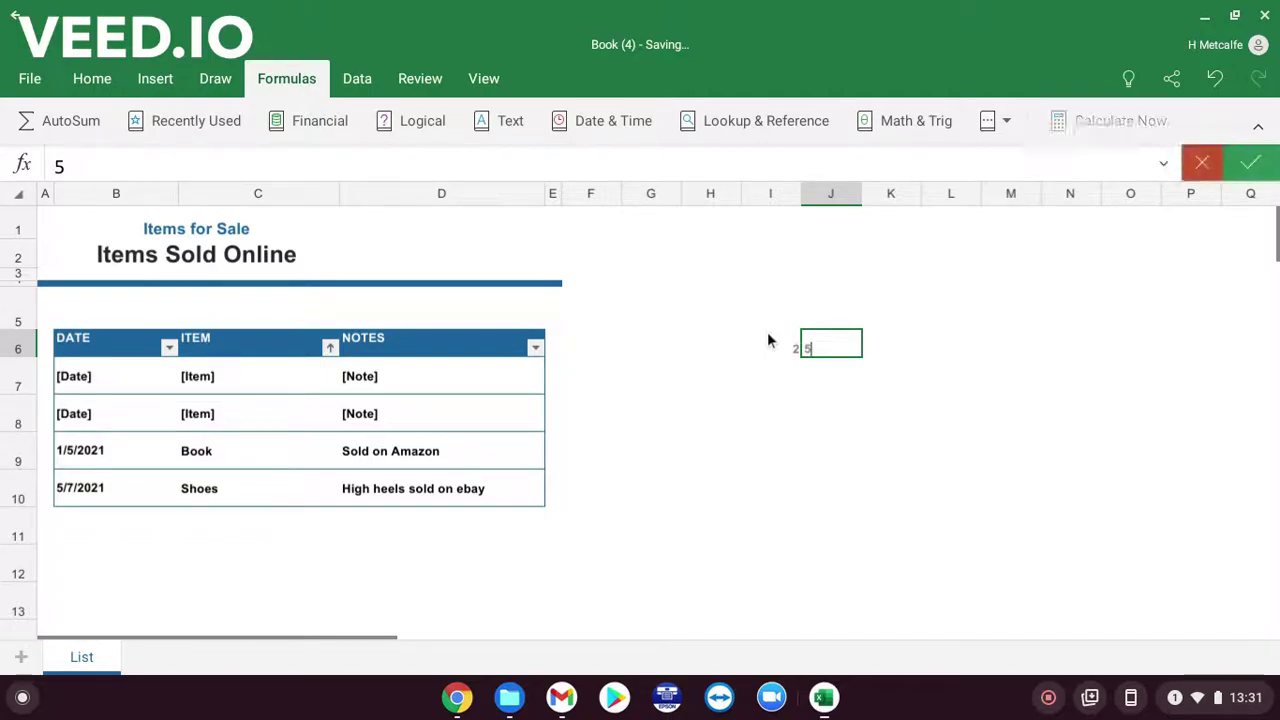
{"action": "key", "text": "Tab"}
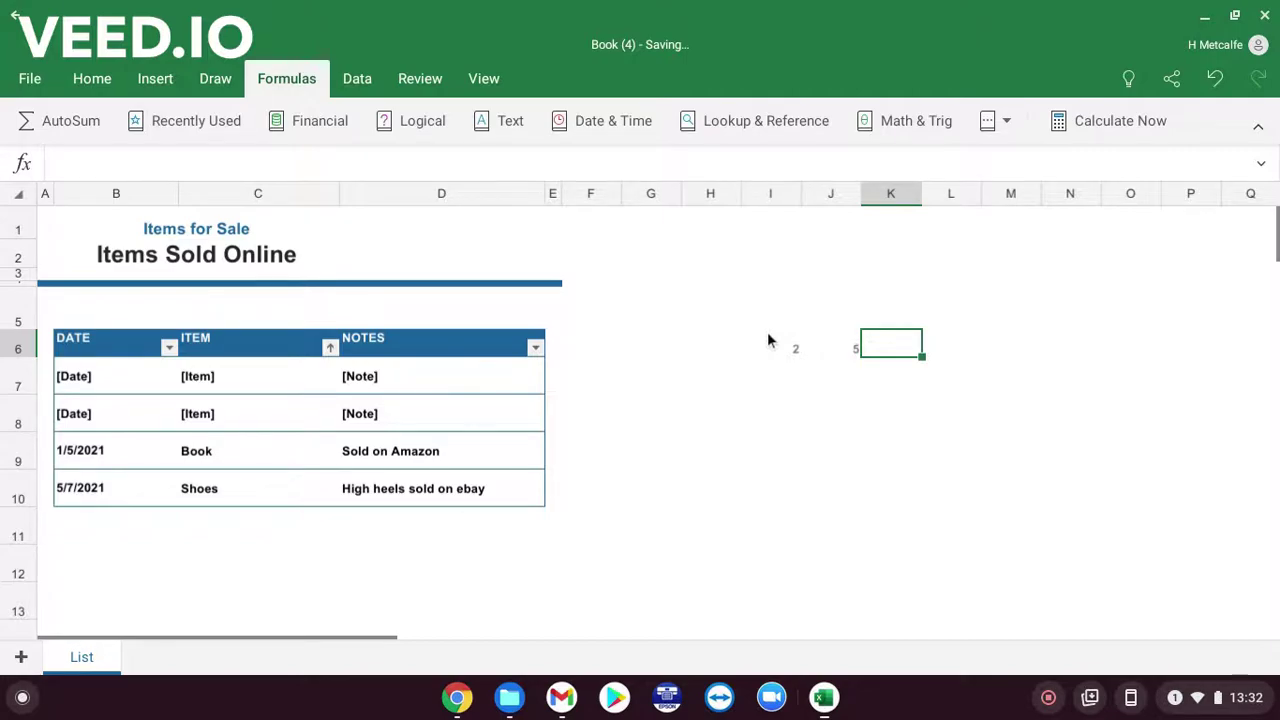
Enter the formula =SUM(I6:J6) in cell K6 to add the two sample numbers
{"action": "type", "text": "="}
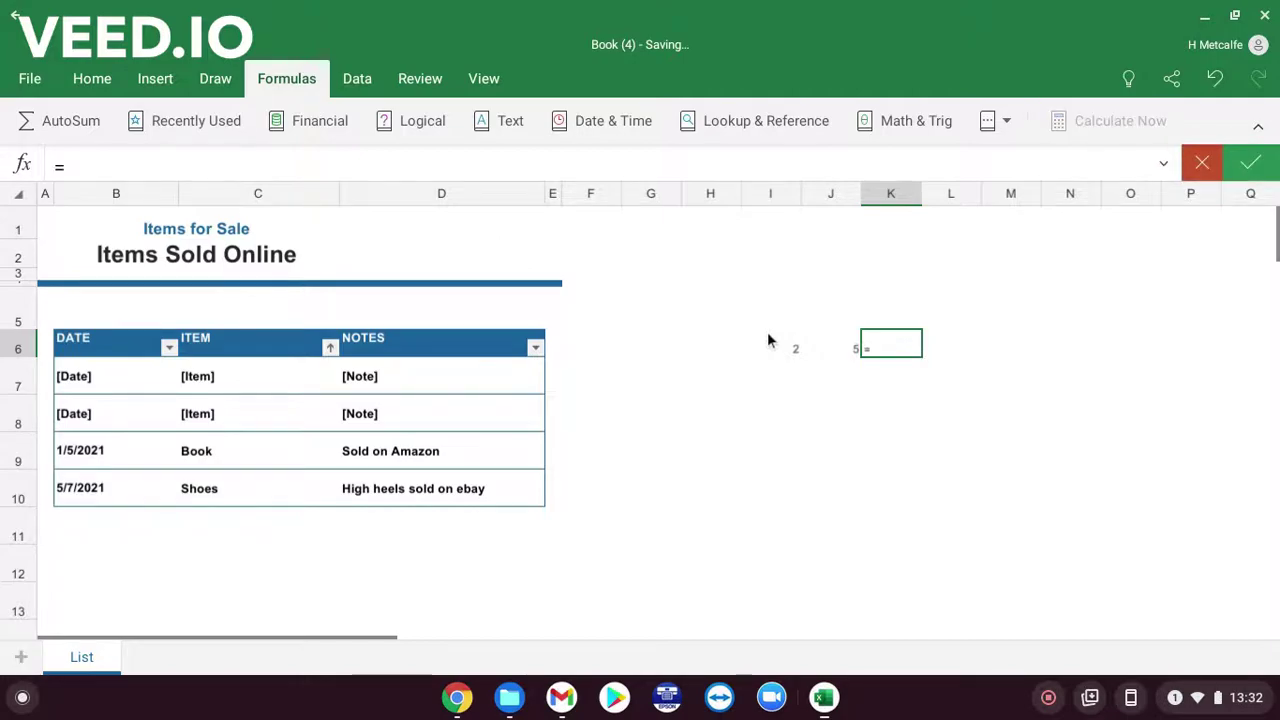
{"action": "type", "text": "SUM"}
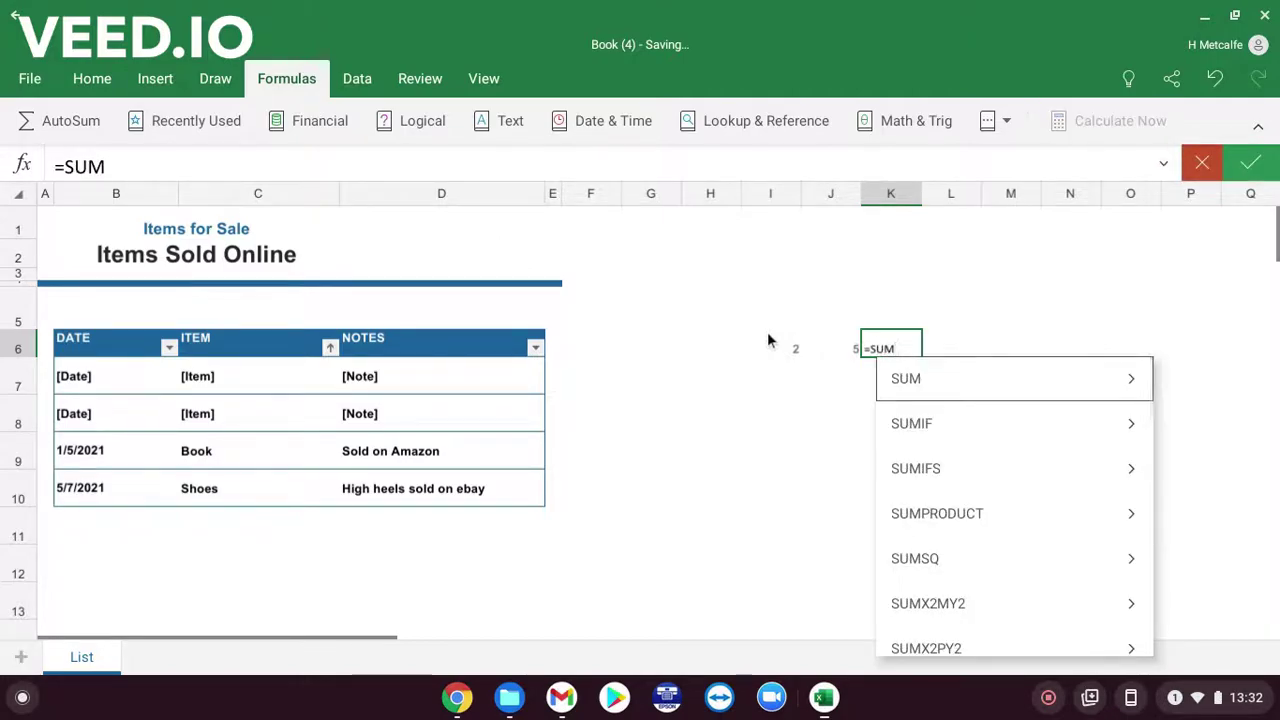
{"action": "type", "text": "("}
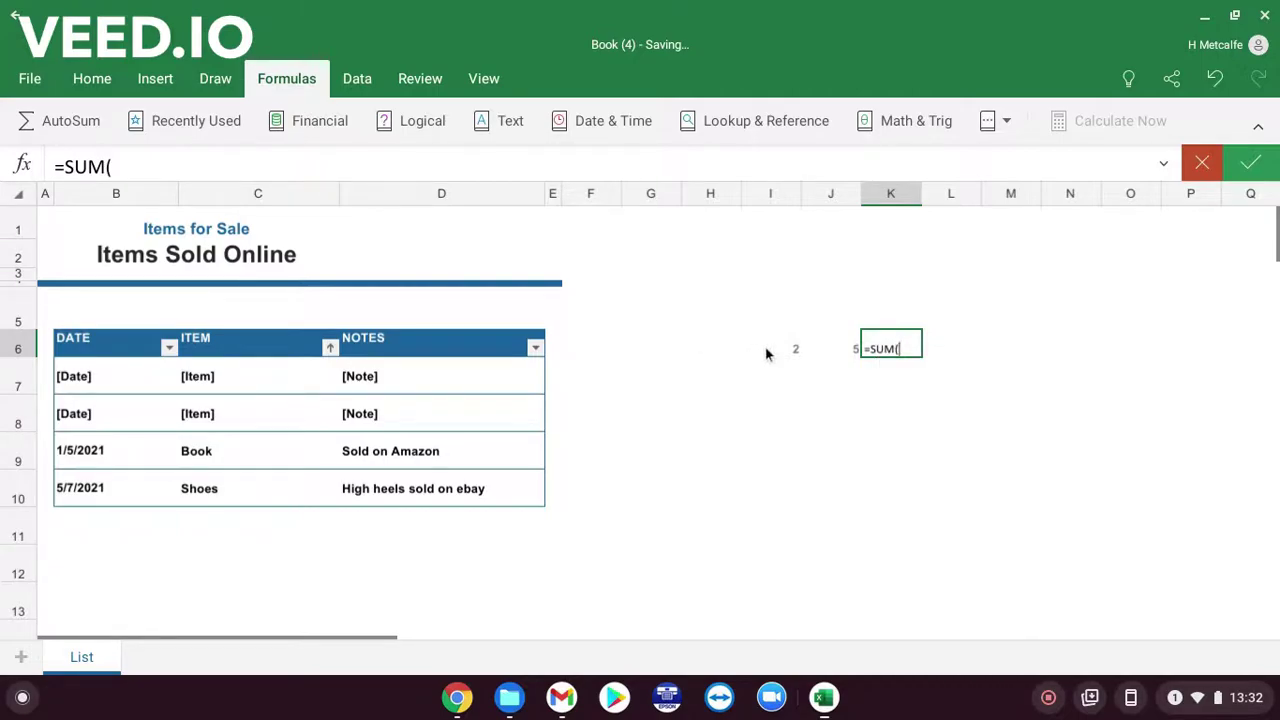
{"action": "left_click", "coordinate": [767, 350]}
{"action": "left_click", "coordinate": [818, 347]}
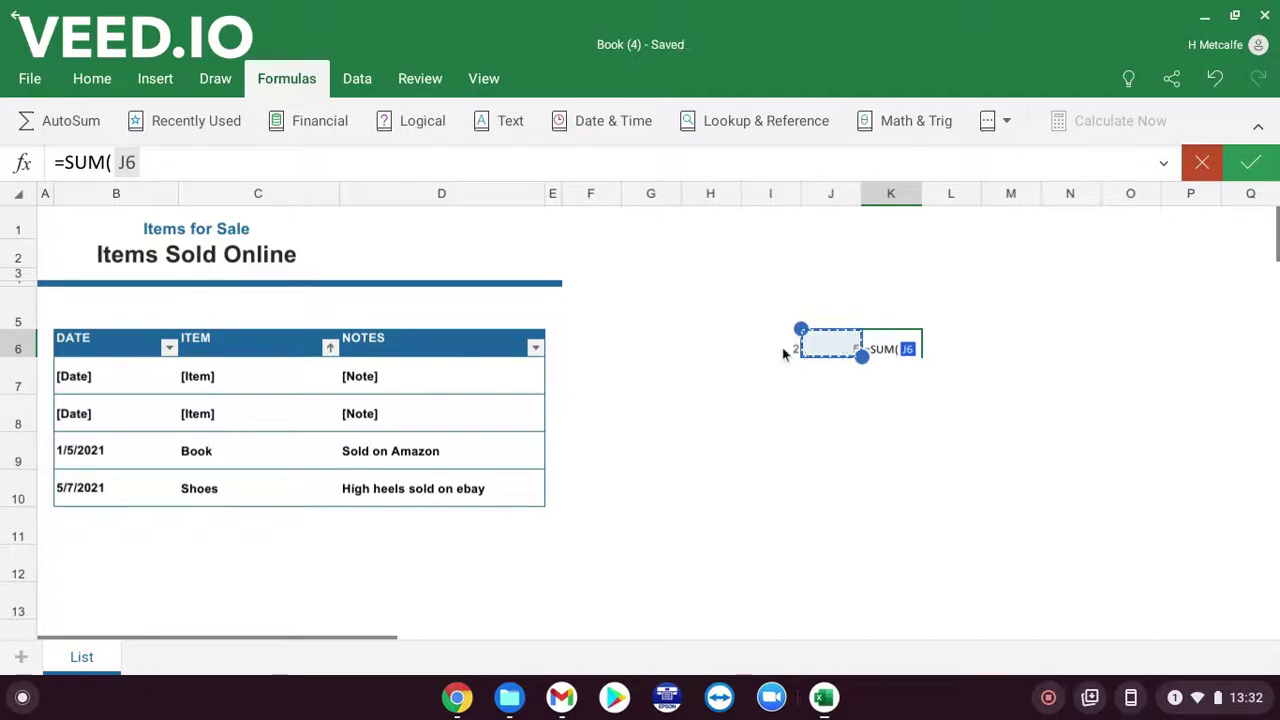
{"action": "left_click", "coordinate": [782, 347], "text": "shift"}
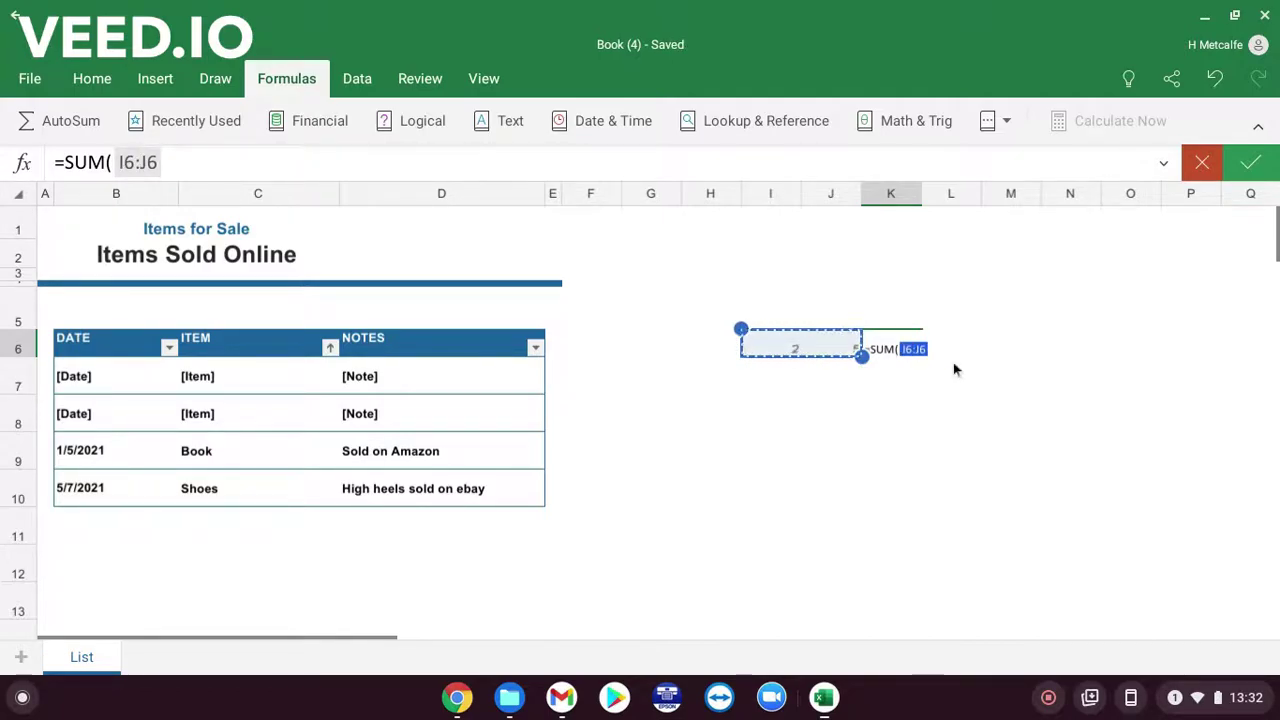
{"action": "key", "text": "shift+Right"}
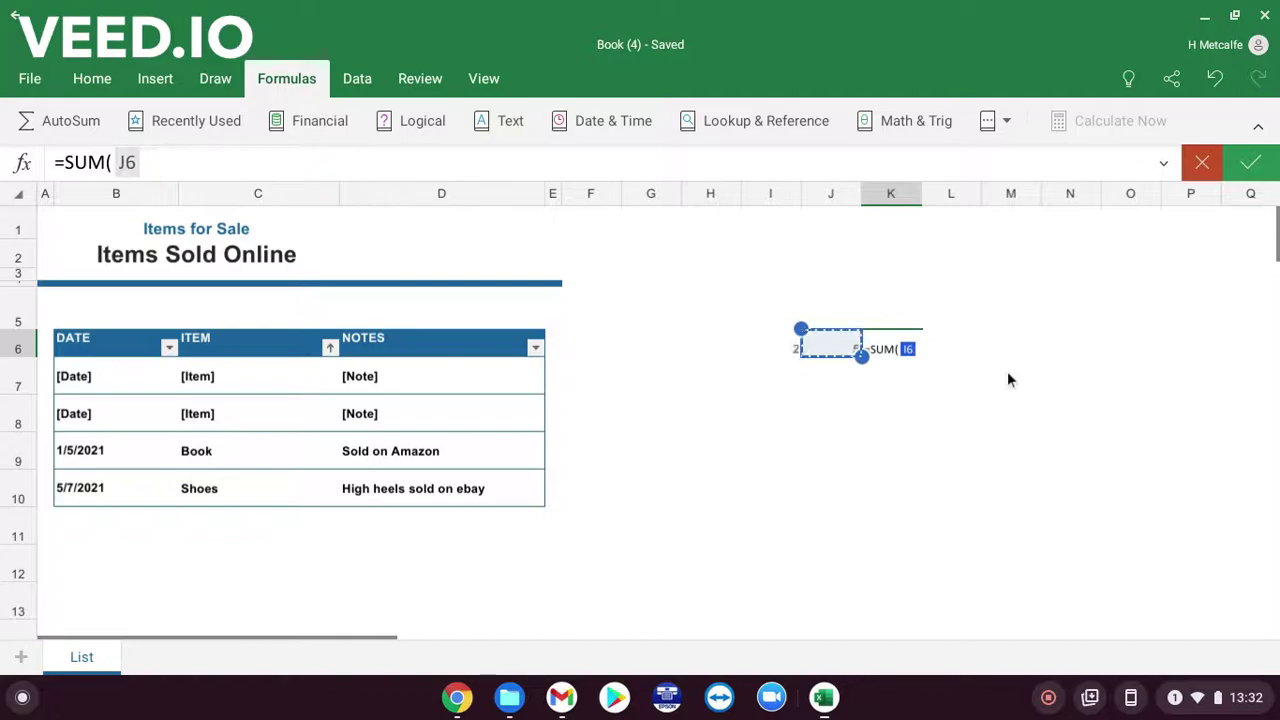
{"action": "key", "text": "shift+Left"}
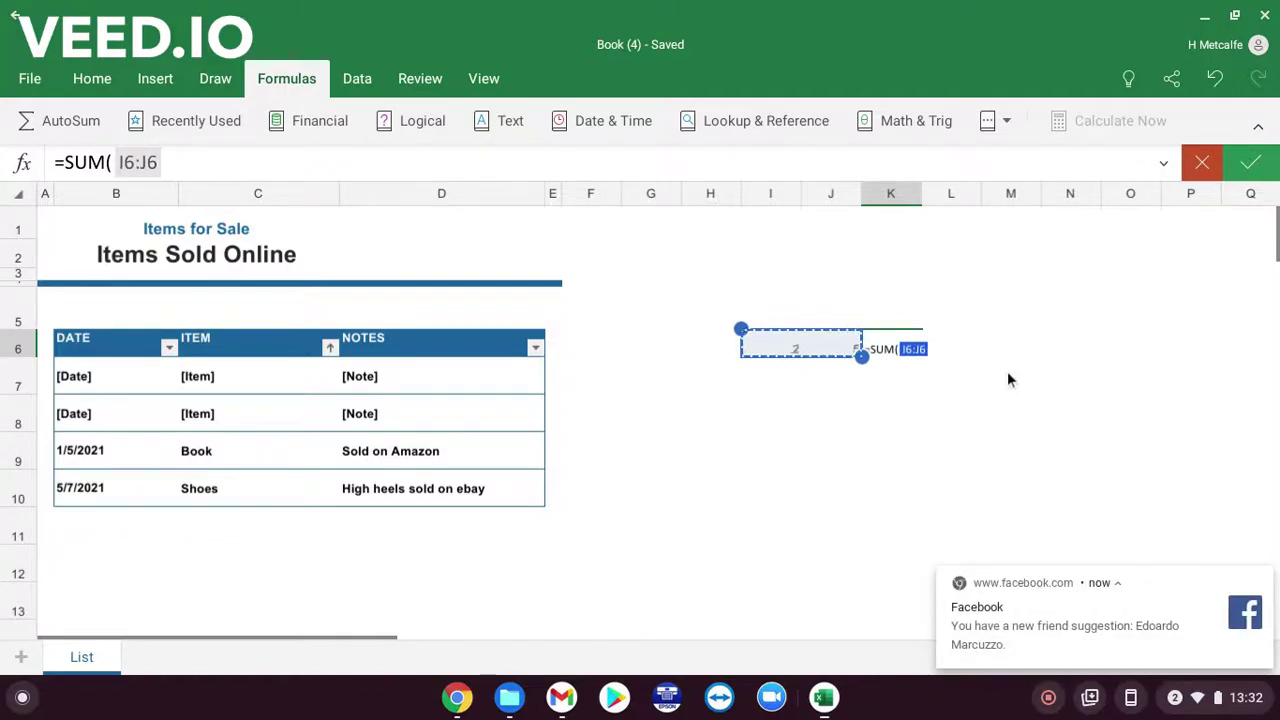
{"action": "type", "text": ")"}
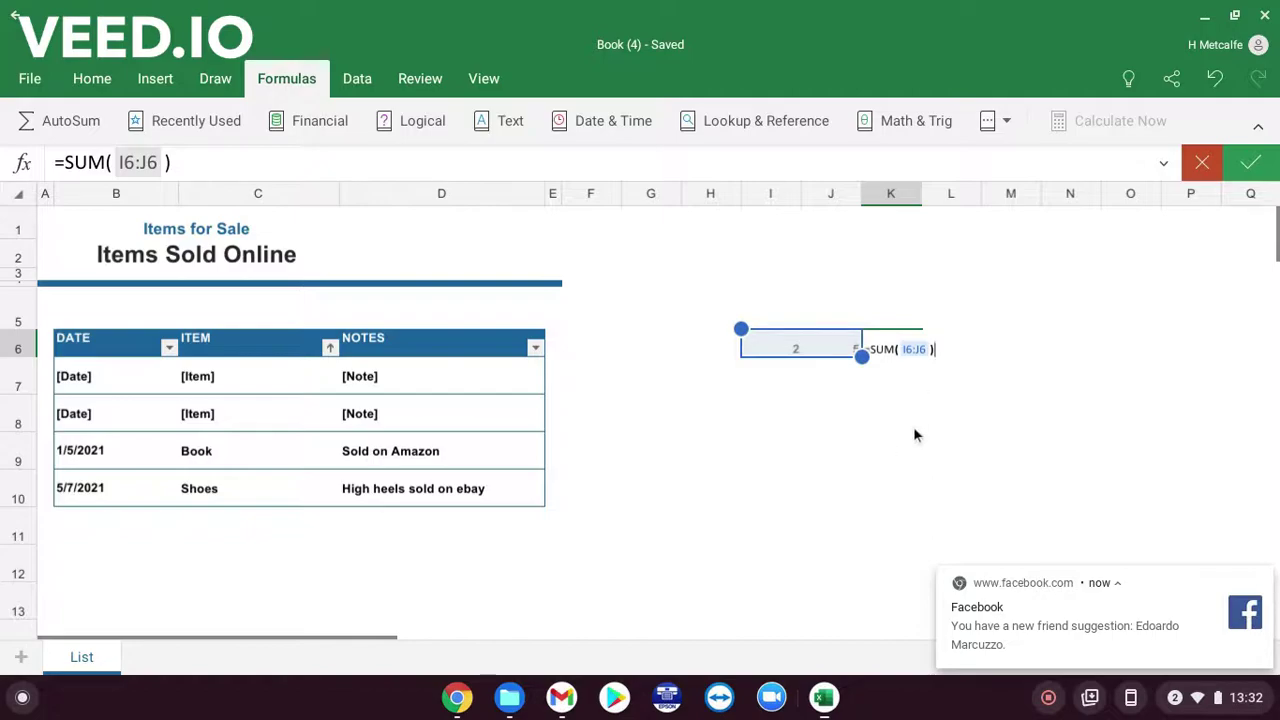
{"action": "key", "text": "Return"}
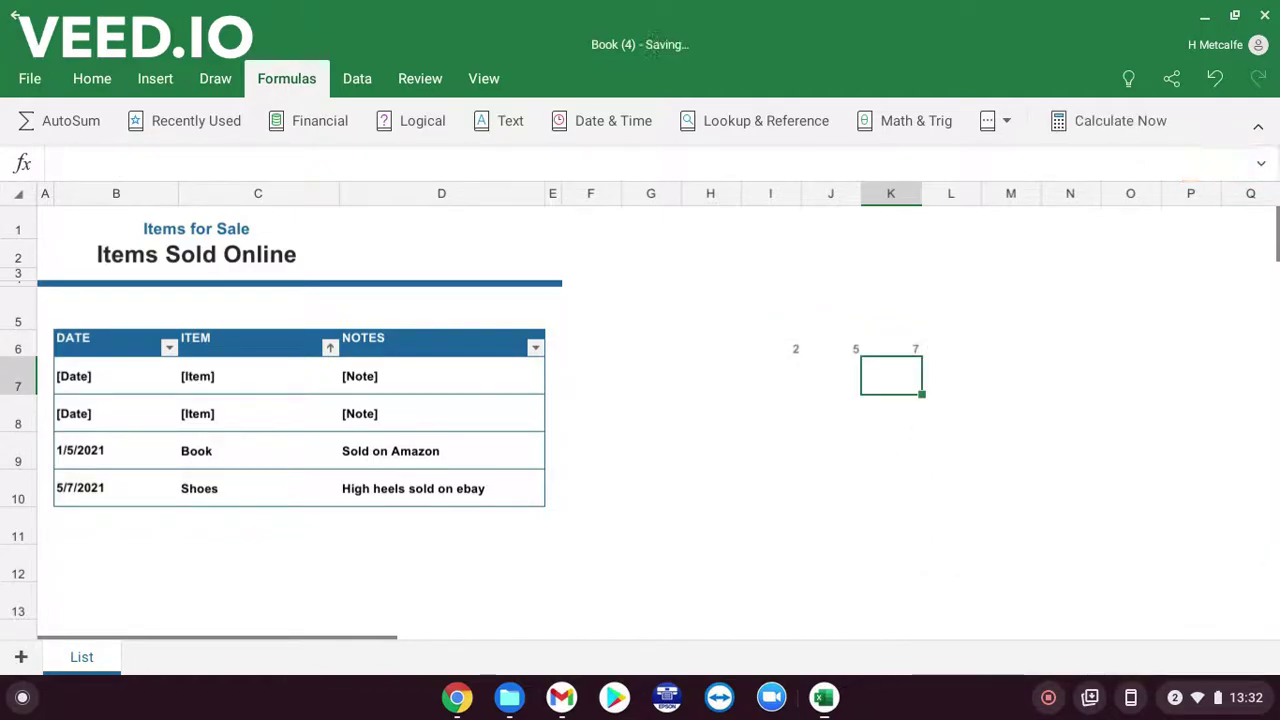
Delete the SUM formula from K6 and the sample numbers from J6 and I6
{"action": "left_click", "coordinate": [890, 350]}
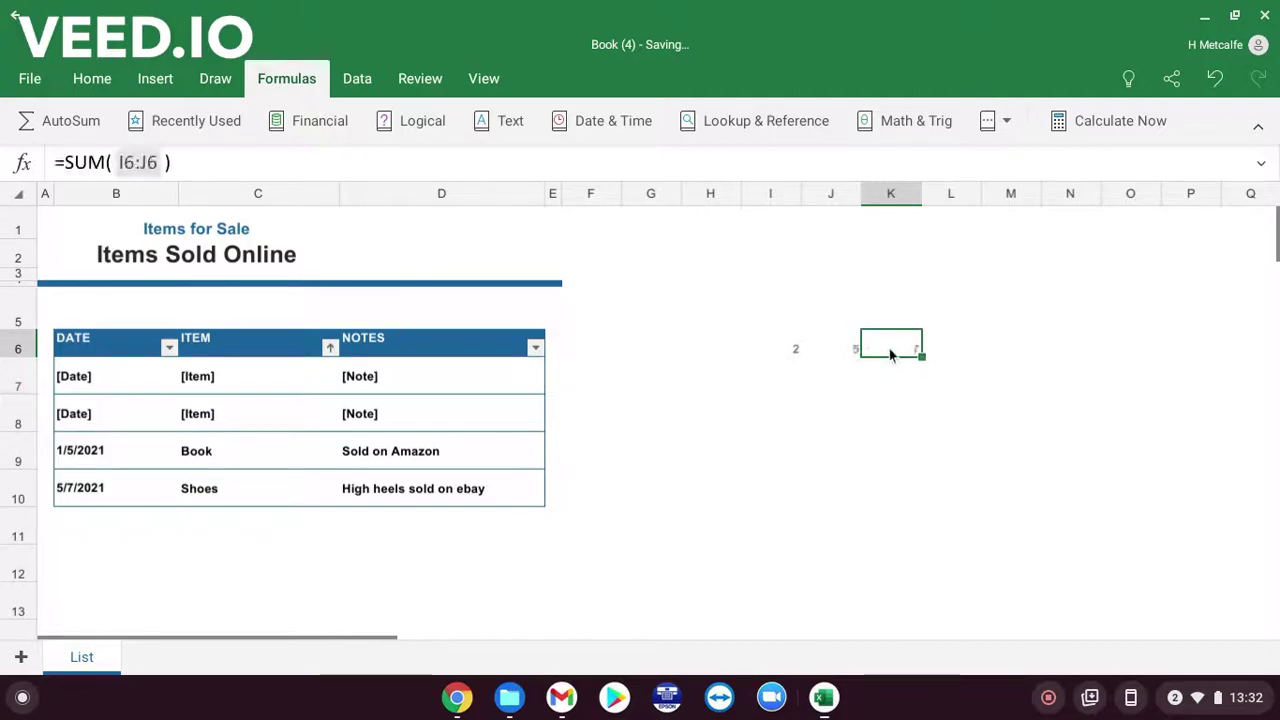
{"action": "key", "text": "ctrl+a"}
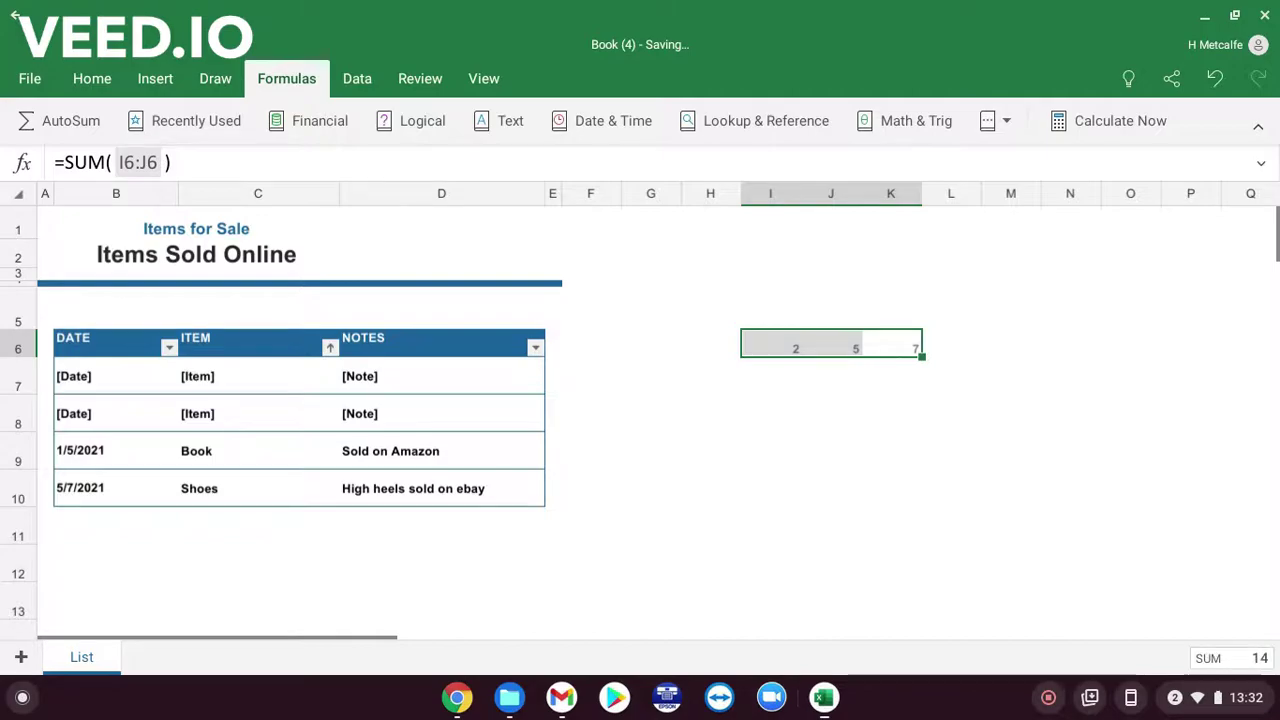
{"action": "key", "text": "BackSpace"}
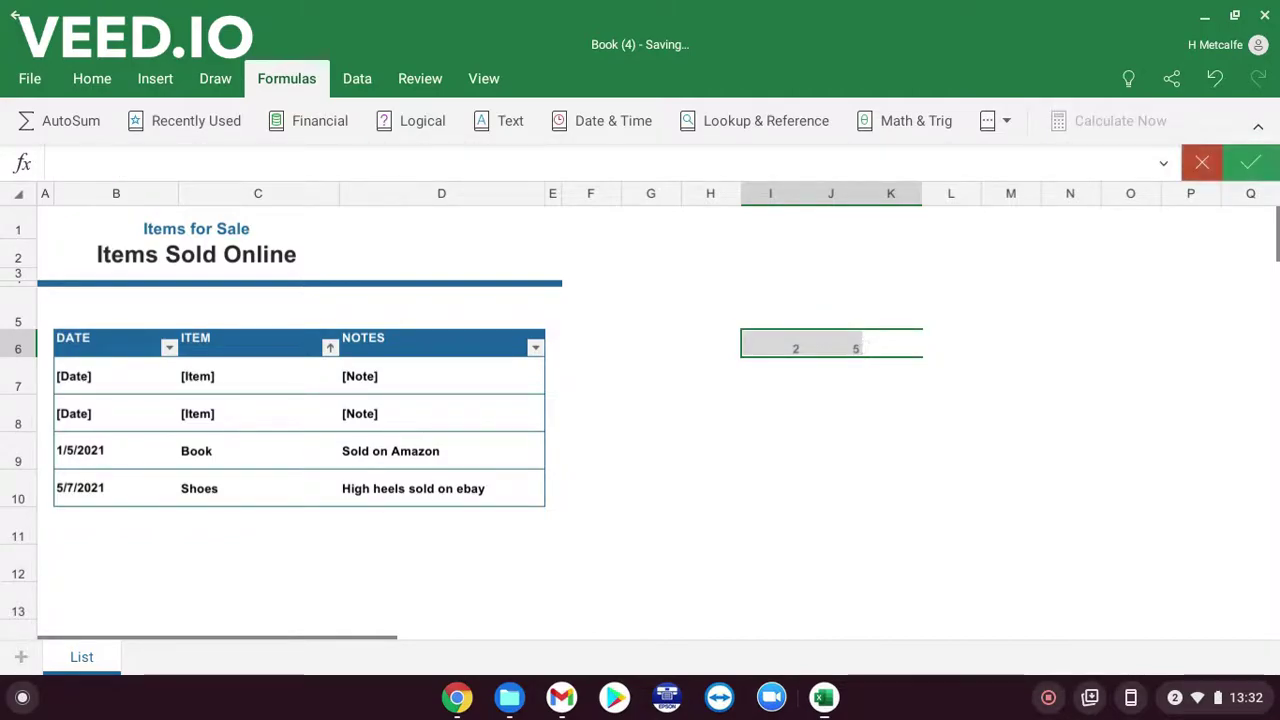
{"action": "left_click", "coordinate": [846, 344]}
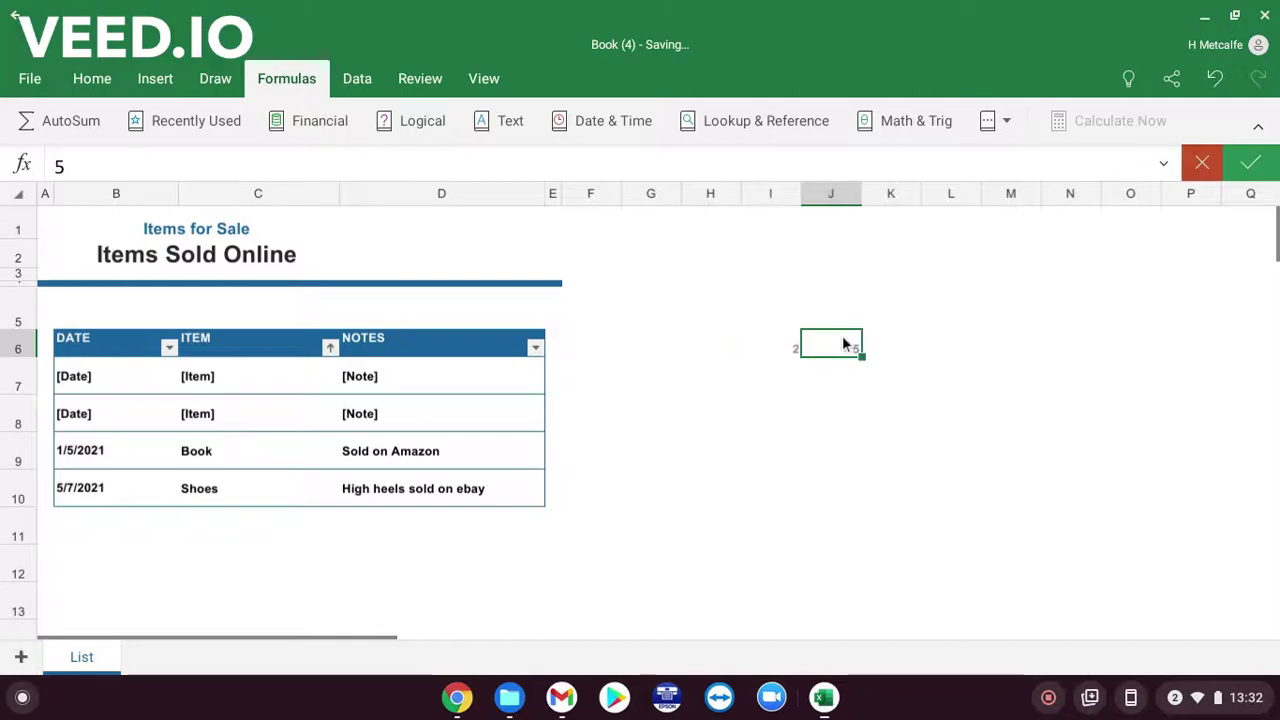
{"action": "key", "text": "BackSpace"}
{"action": "left_click", "coordinate": [771, 349]}
{"action": "key", "text": "BackSpace"}
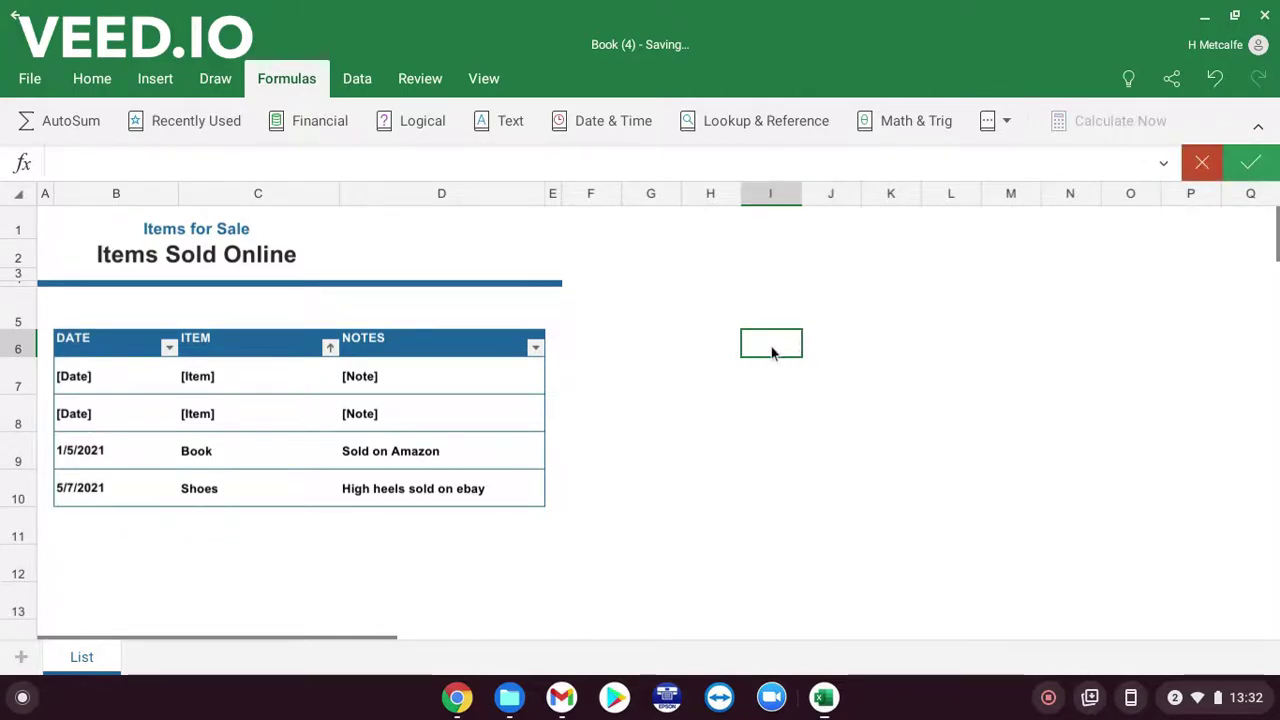
{"action": "left_click", "coordinate": [689, 318]}
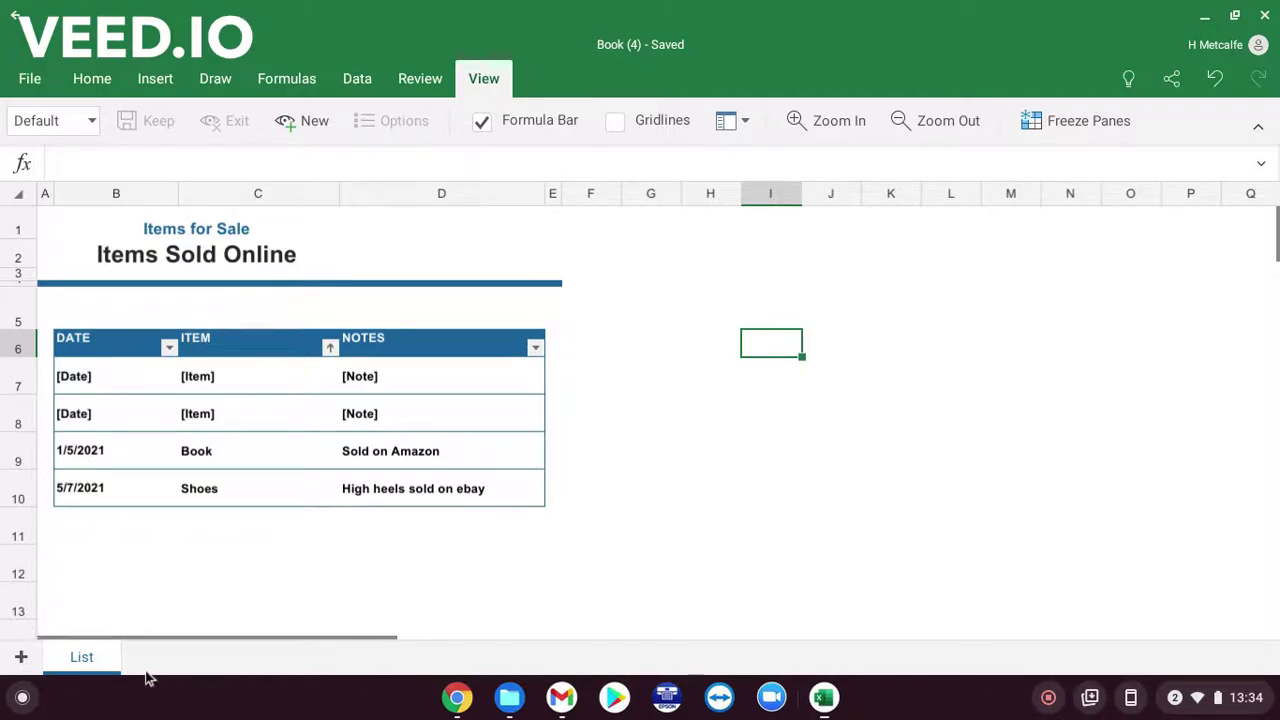
Add a new blank worksheet to the workbook and return to the List sheet
{"action": "left_click", "coordinate": [19, 659]}
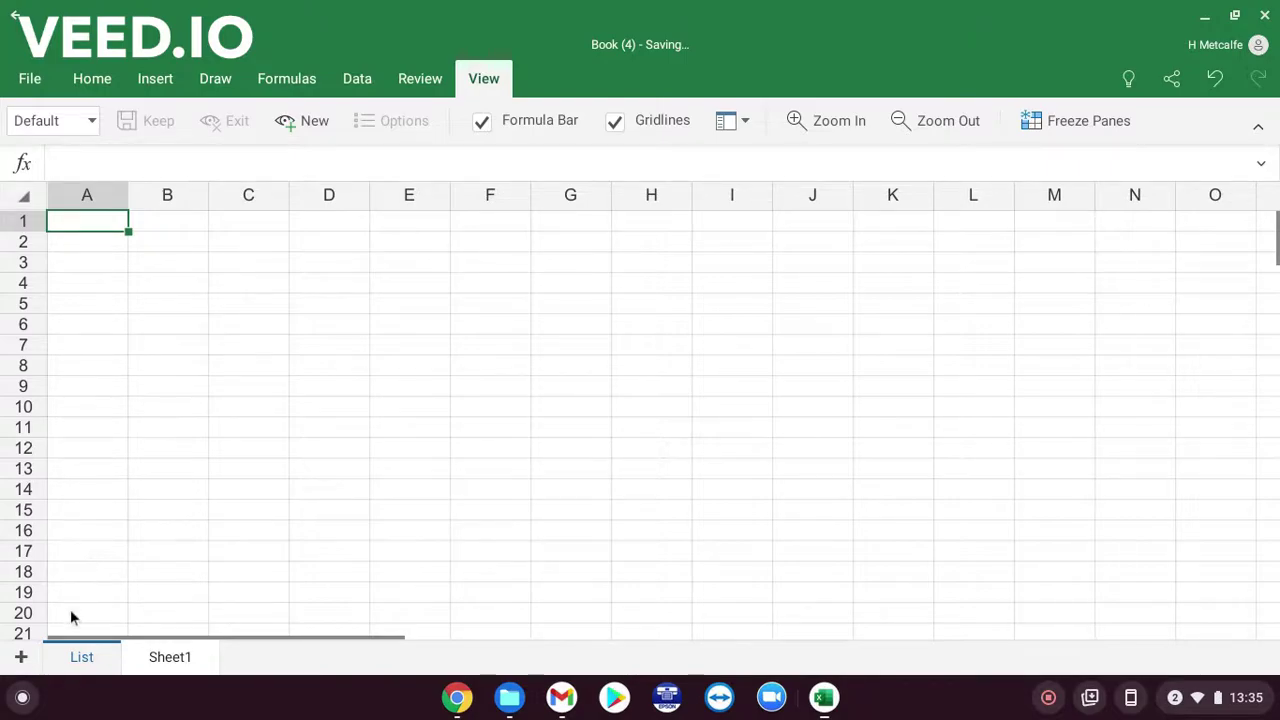
{"action": "left_click", "coordinate": [104, 660]}
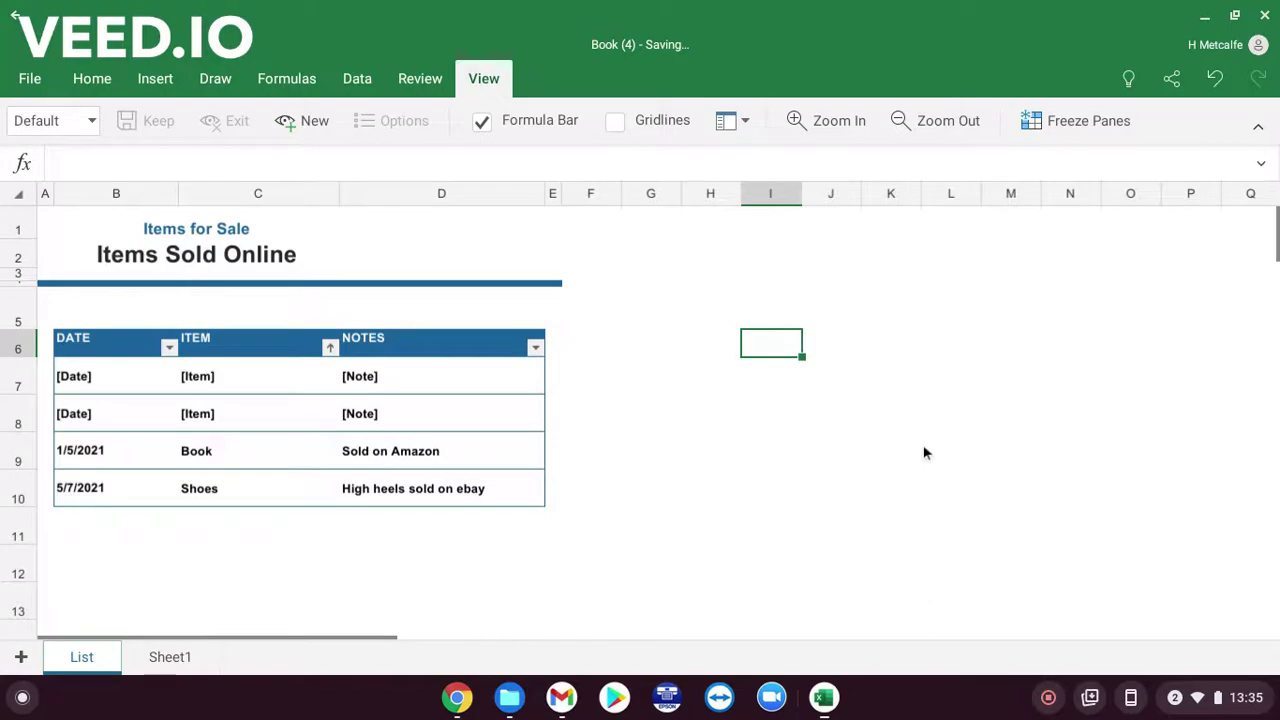
Zoom the List sheet in, out and in again, and select empty cell G5
{"action": "left_click", "coordinate": [827, 138]}
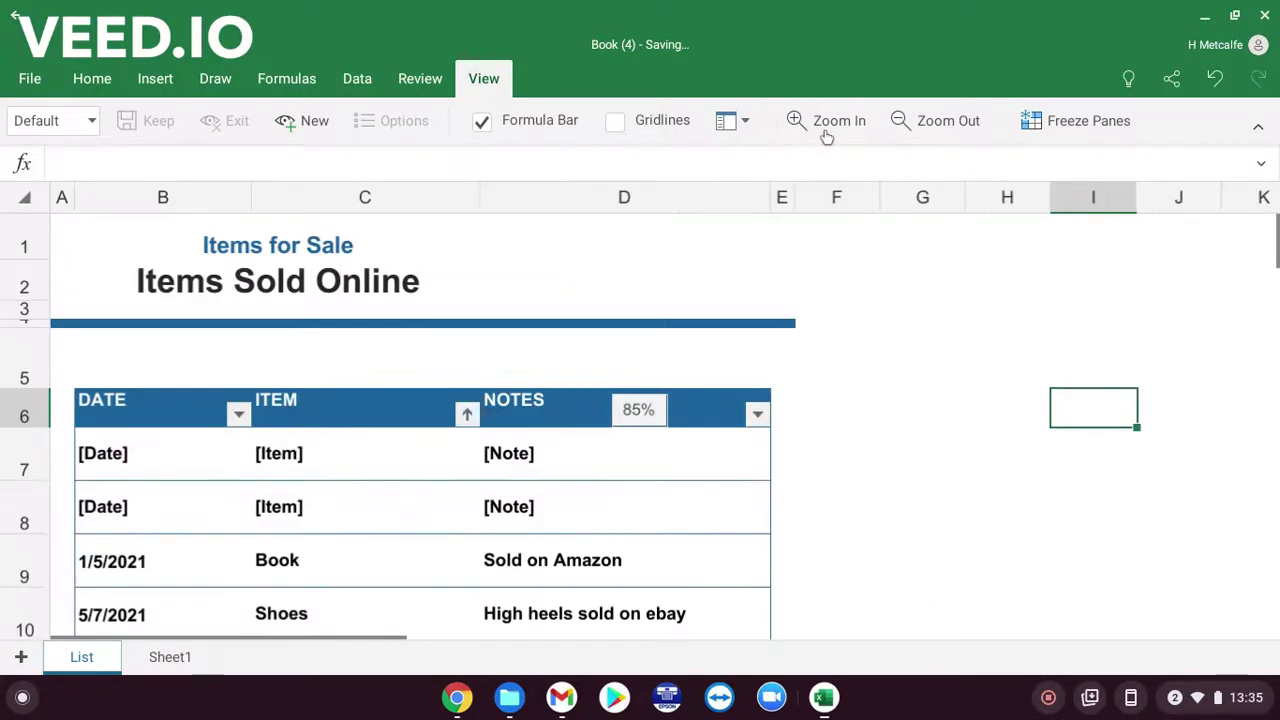
{"action": "left_click", "coordinate": [940, 134]}
{"action": "left_click", "coordinate": [940, 134]}
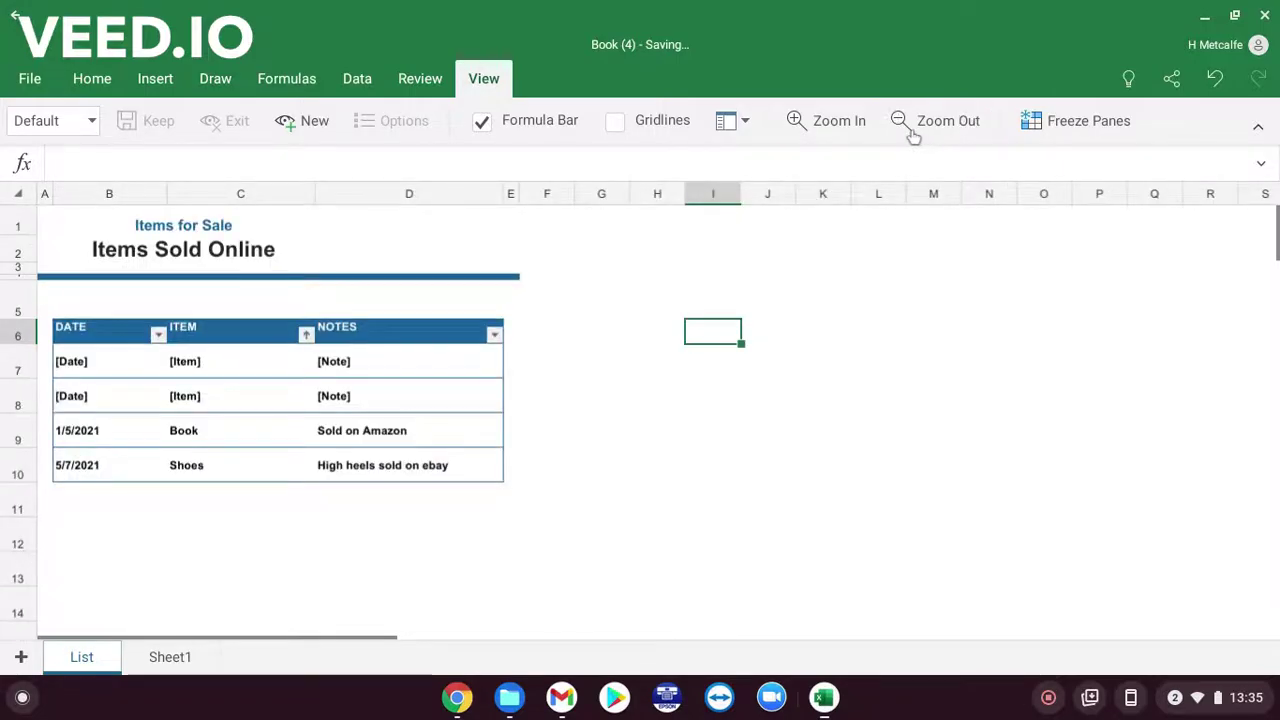
{"action": "left_click", "coordinate": [857, 121]}
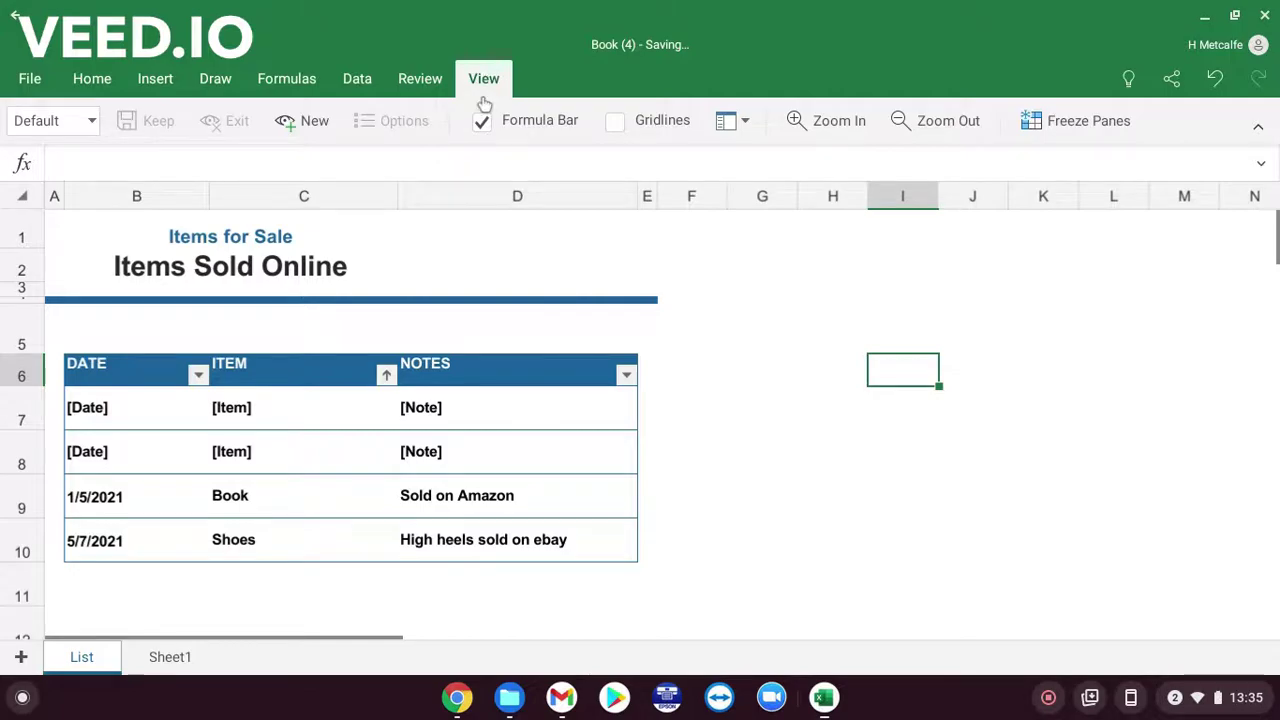
{"action": "left_click", "coordinate": [778, 341]}
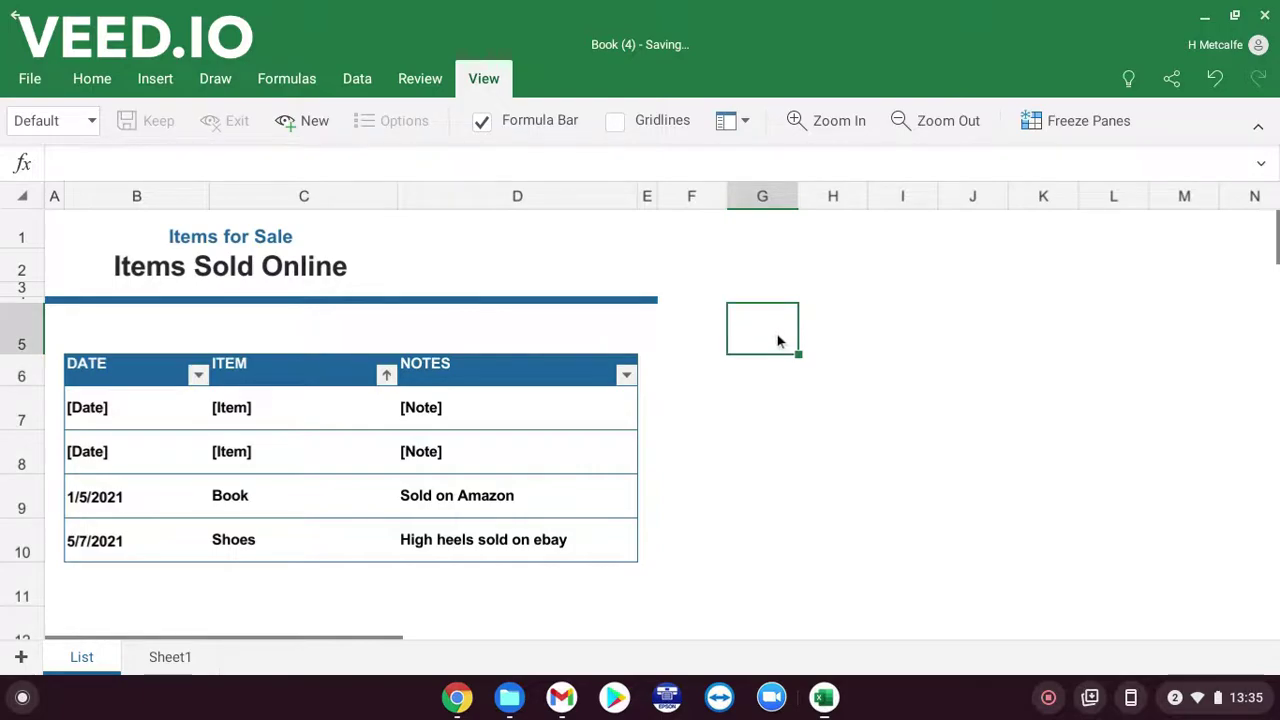